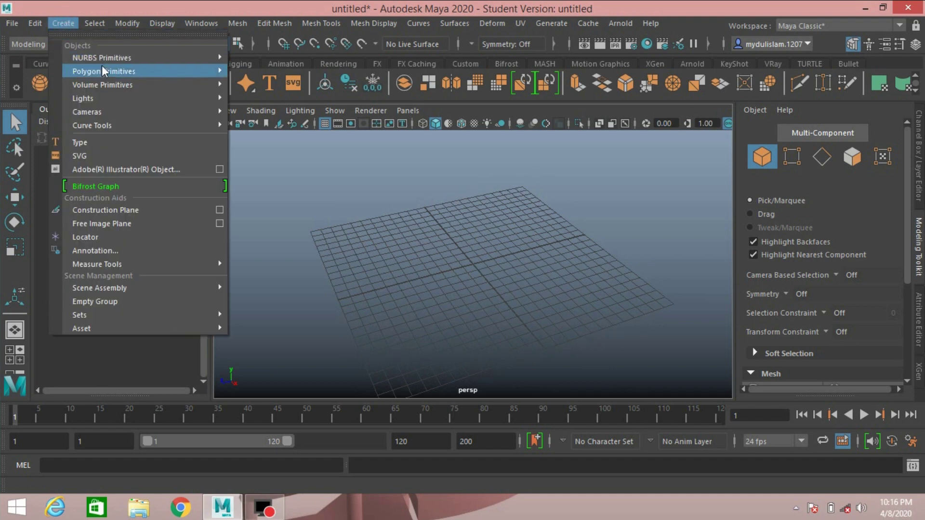
Create a polygon sphere at the origin and enlarge it uniformly to a scale of about 1.669
{"action": "mouse_move", "coordinate": [193, 71]}
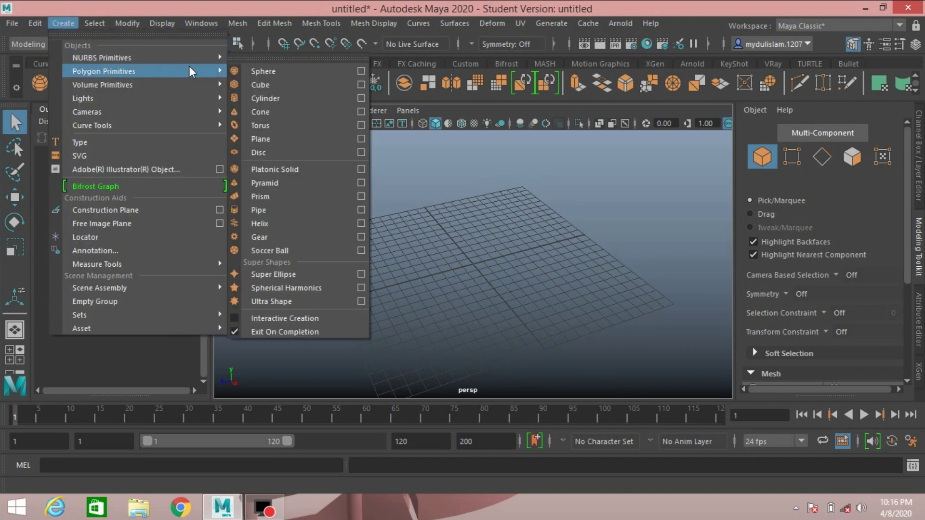
{"action": "left_click", "coordinate": [265, 71]}
{"action": "scroll", "coordinate": [434, 280], "scroll_direction": "up", "scroll_amount": 3}
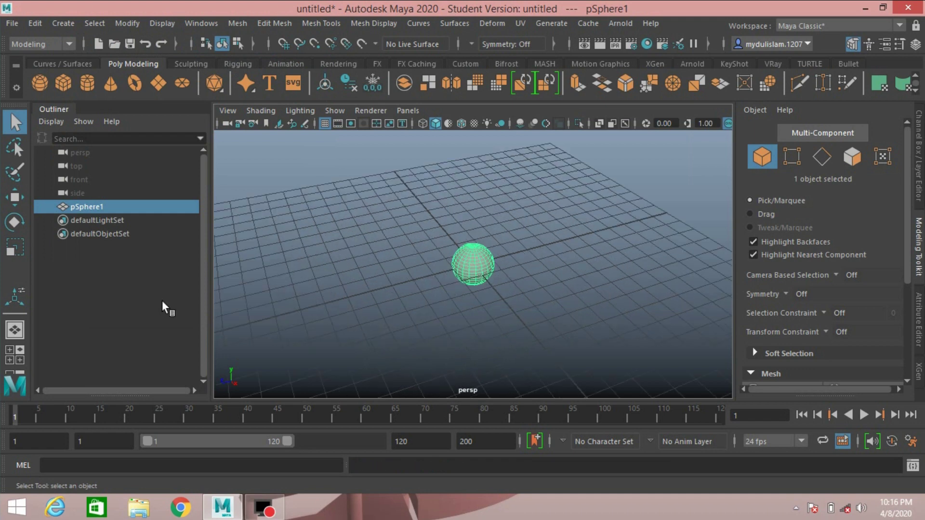
{"action": "left_click", "coordinate": [15, 248]}
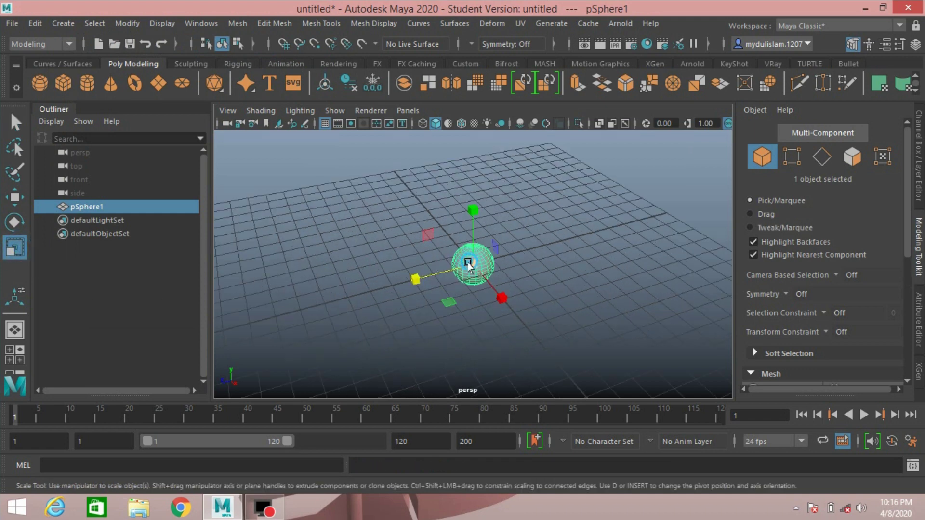
{"action": "left_click_drag", "start_coordinate": [467, 264], "coordinate": [491, 283]}
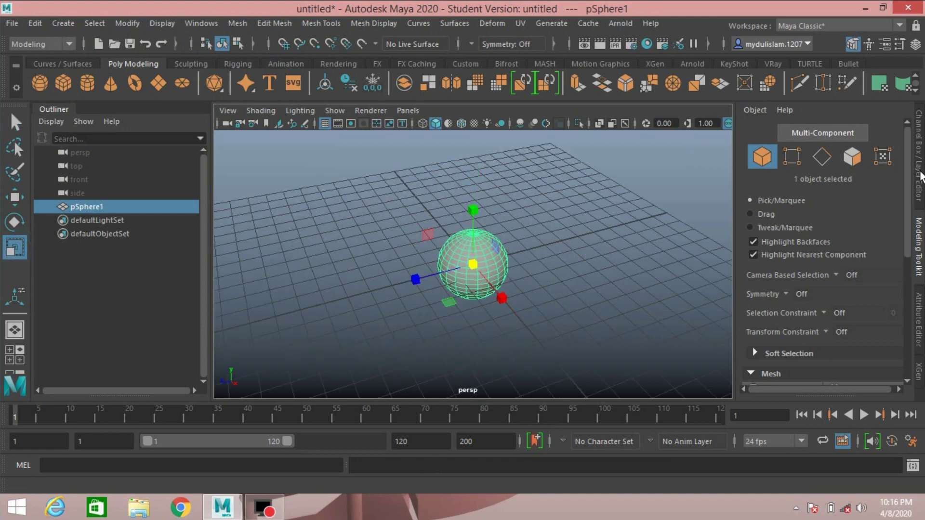
Set the sphere's Scale X, Y and Z all to 1.6
{"action": "left_click", "coordinate": [920, 176]}
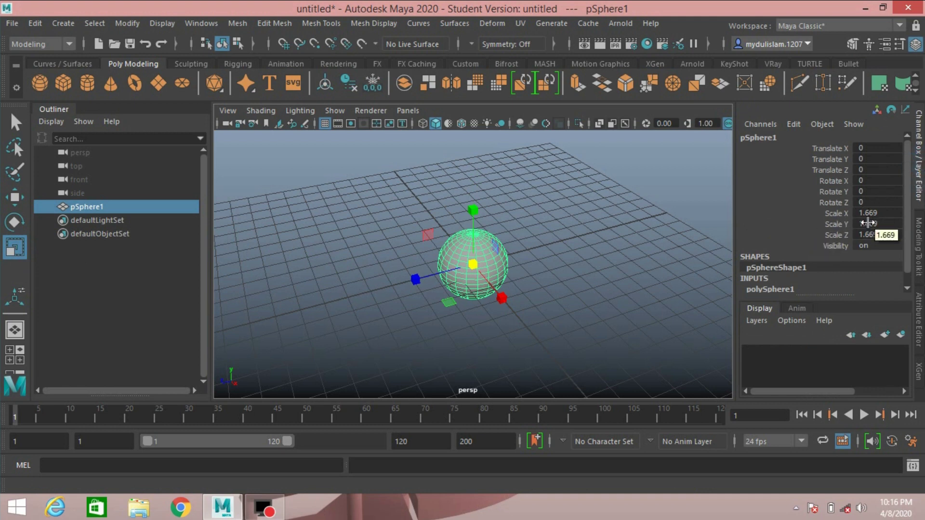
{"action": "left_click_drag", "start_coordinate": [870, 212], "coordinate": [870, 235]}
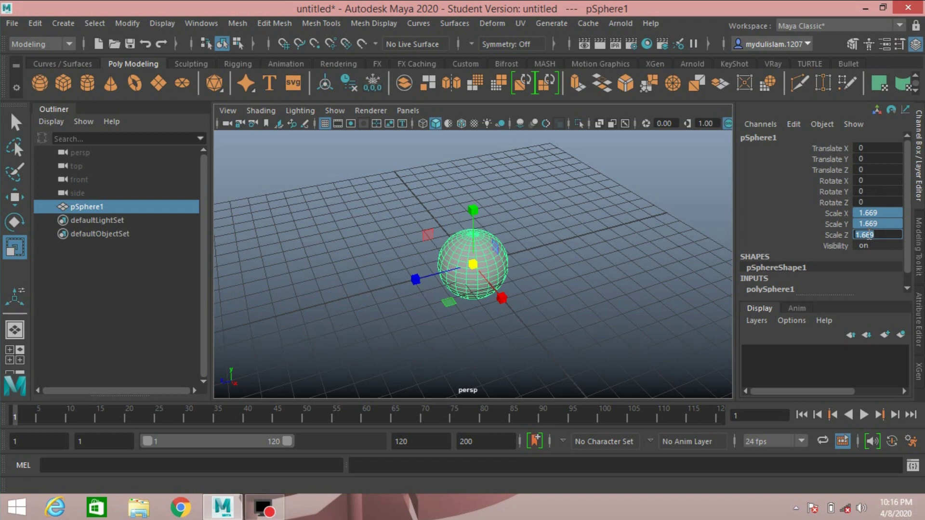
{"action": "type", "text": "1"}
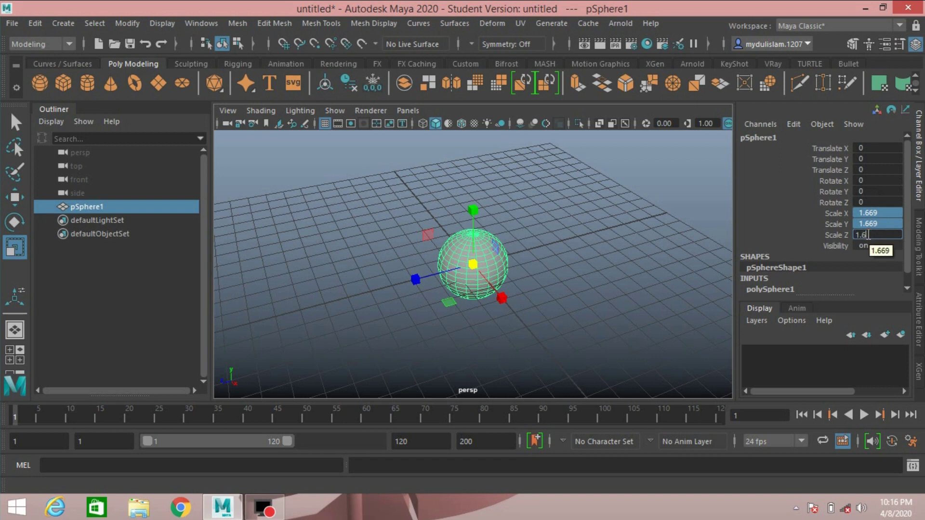
{"action": "type", "text": ".6"}
{"action": "key", "text": "Return"}
Create a lattice deformer around the sphere with 6 divisions in each of the three directions
{"action": "left_click_drag", "start_coordinate": [533, 288], "coordinate": [569, 260], "text": "alt"}
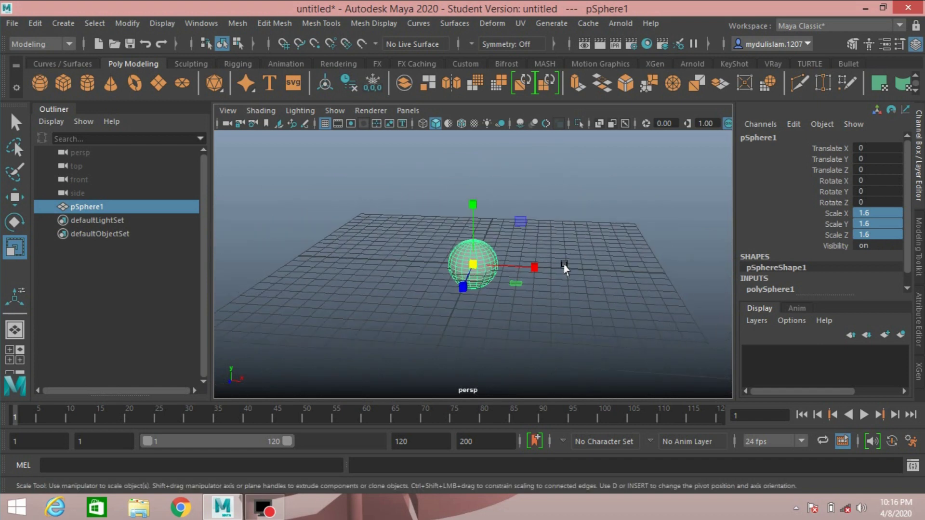
{"action": "left_click", "coordinate": [489, 22]}
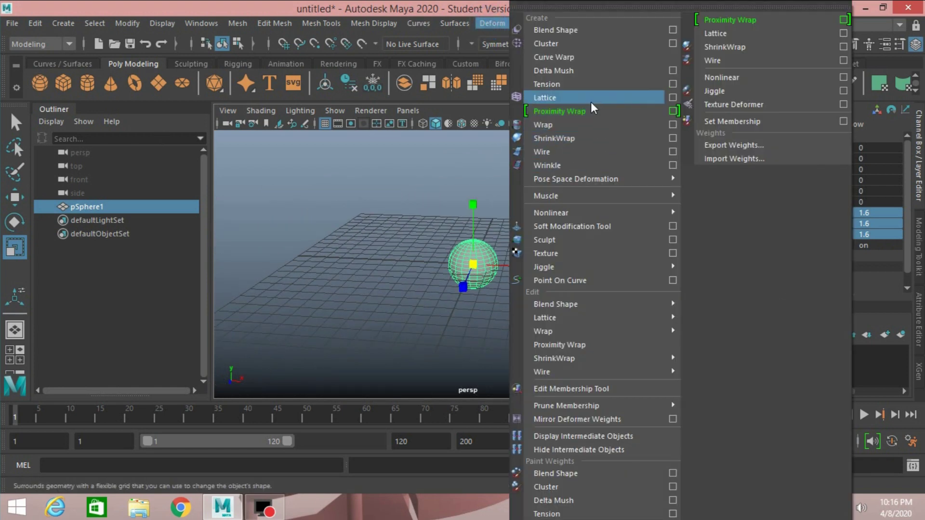
{"action": "left_click", "coordinate": [673, 98]}
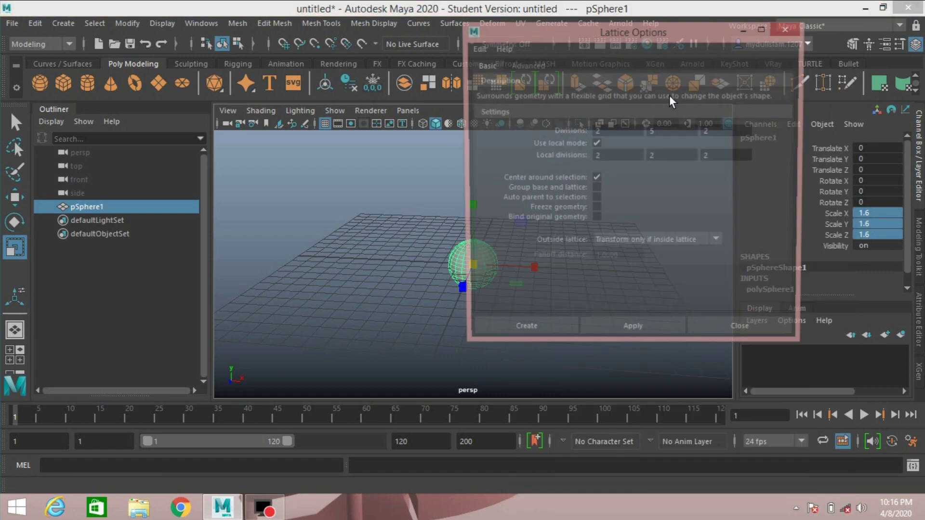
{"action": "double_click", "coordinate": [605, 128]}
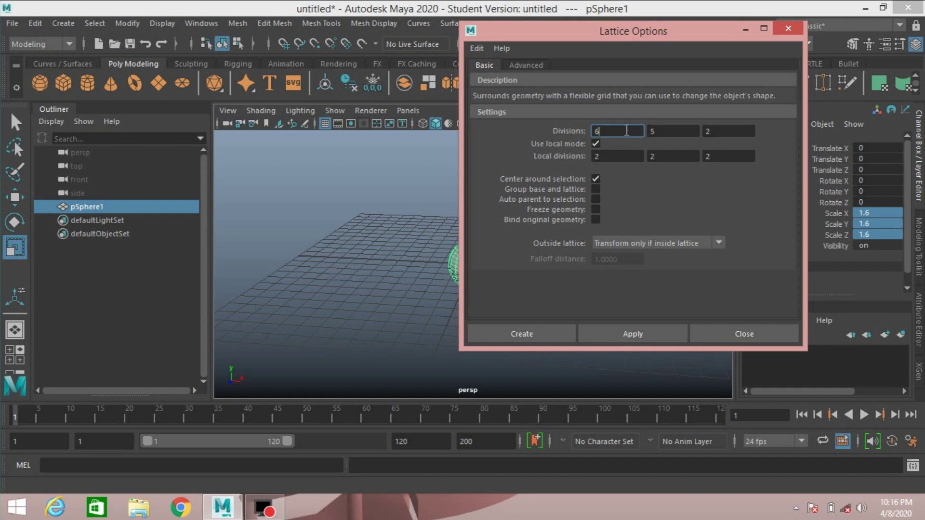
{"action": "type", "text": "6"}
{"action": "double_click", "coordinate": [665, 132]}
{"action": "type", "text": "6"}
{"action": "double_click", "coordinate": [716, 131]}
{"action": "key", "text": "Return"}
{"action": "left_click", "coordinate": [513, 333]}
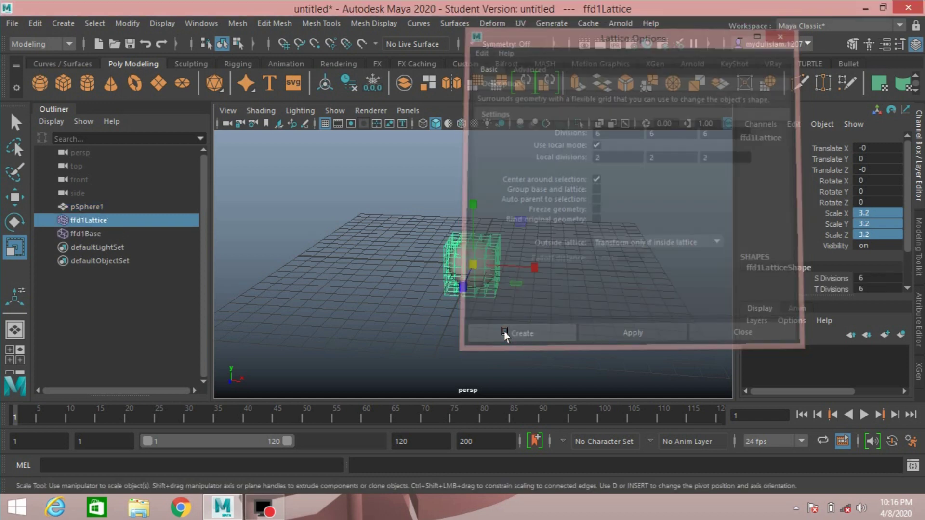
In the front view, move the middle four rows of the two outermost +X lattice-point columns outward to about X 1.848
{"action": "key", "text": "space"}
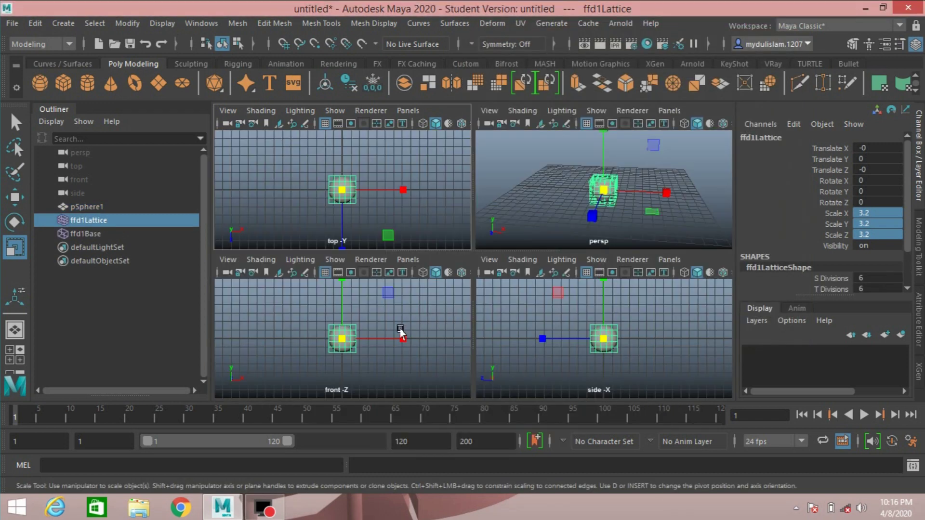
{"action": "key", "text": "space"}
{"action": "scroll", "coordinate": [392, 332], "scroll_direction": "up", "scroll_amount": 5}
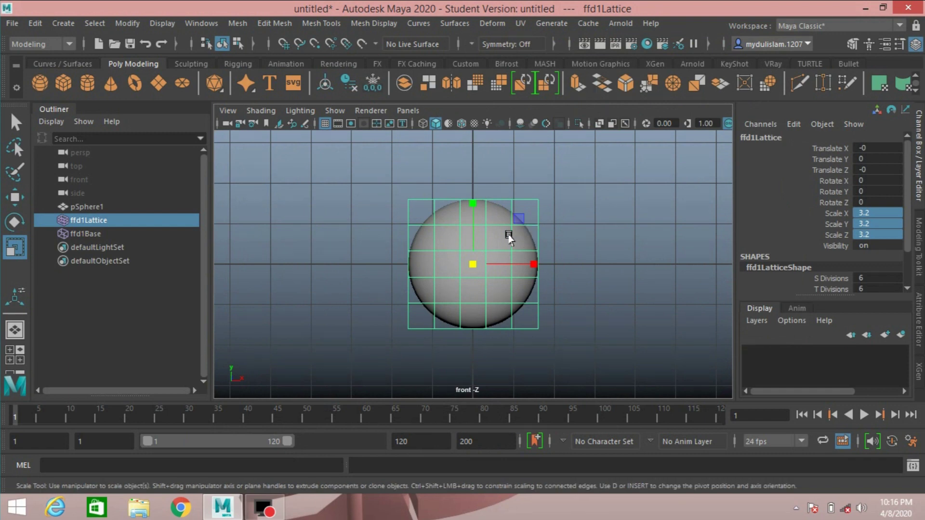
{"action": "right_click_drag", "start_coordinate": [510, 237], "coordinate": [501, 139]}
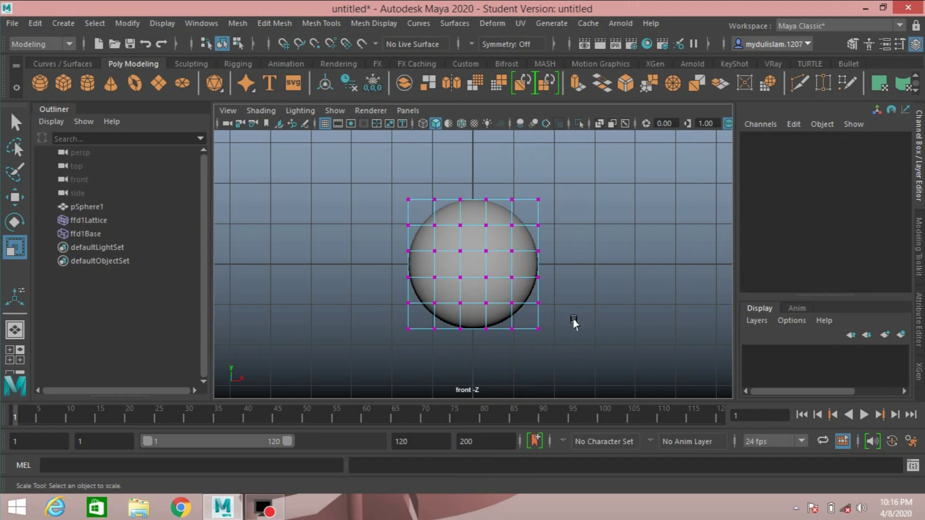
{"action": "left_click_drag", "start_coordinate": [572, 319], "coordinate": [493, 216]}
{"action": "left_click", "coordinate": [15, 197]}
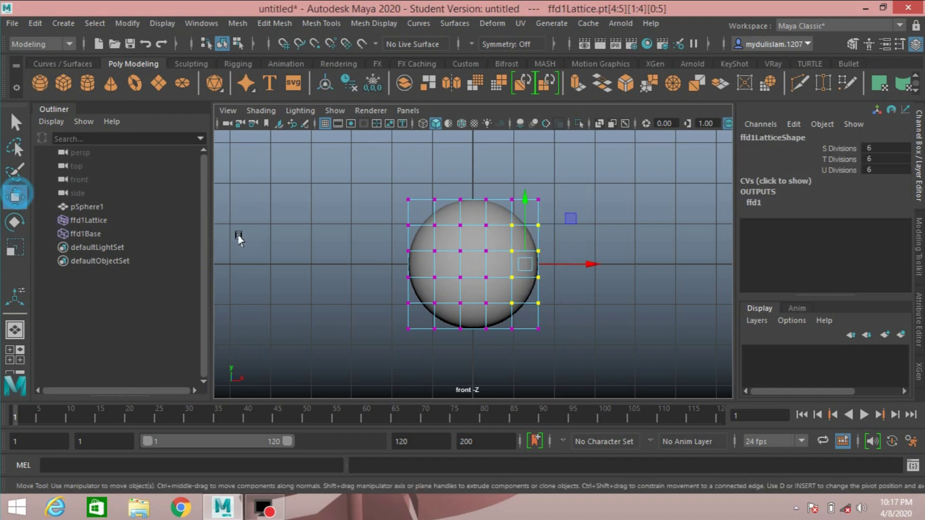
{"action": "left_click_drag", "start_coordinate": [540, 264], "coordinate": [564, 258]}
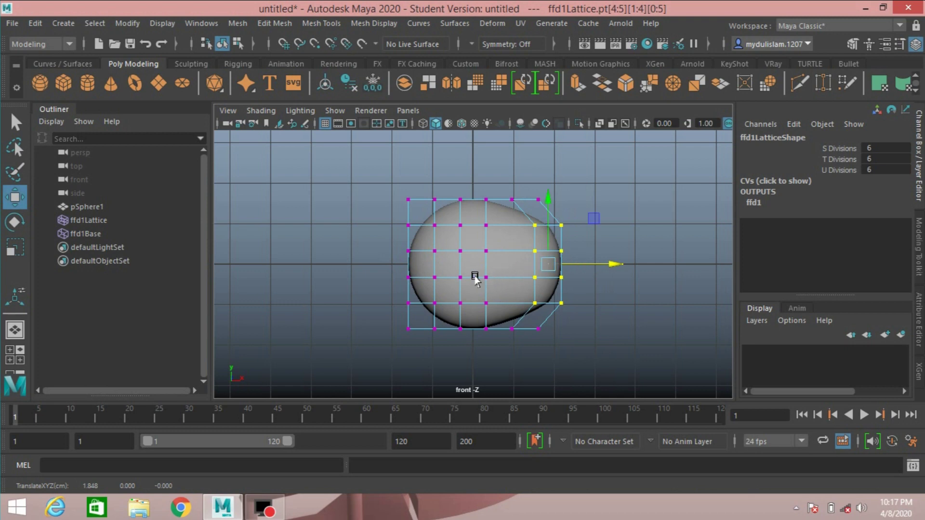
Pull the lower lattice points on the +X side downward into a jaw-like bulge, and shift the upper two rows of that side slightly outward
{"action": "left_click_drag", "start_coordinate": [497, 279], "coordinate": [558, 346]}
{"action": "left_click_drag", "start_coordinate": [568, 312], "coordinate": [583, 313]}
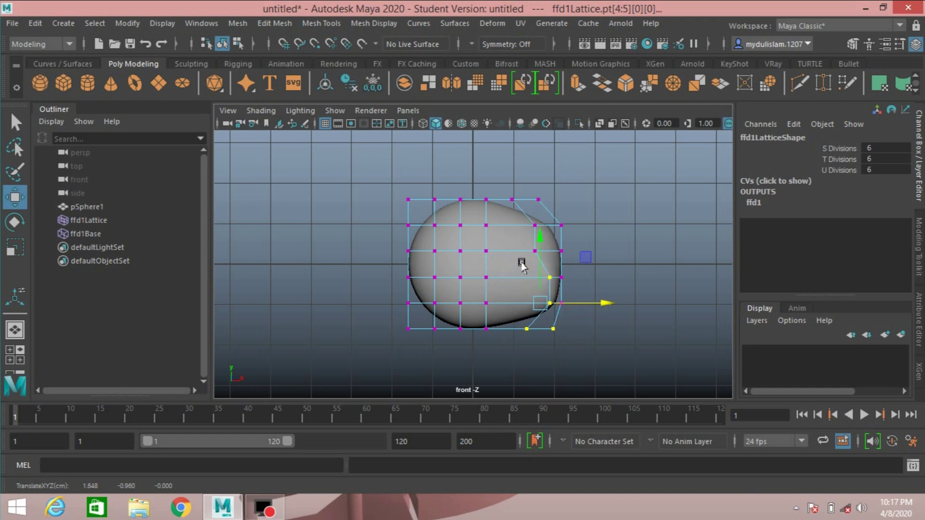
{"action": "left_click_drag", "start_coordinate": [516, 241], "coordinate": [574, 349]}
{"action": "left_click_drag", "start_coordinate": [544, 250], "coordinate": [539, 284]}
{"action": "left_click_drag", "start_coordinate": [471, 182], "coordinate": [563, 243]}
{"action": "left_click_drag", "start_coordinate": [564, 212], "coordinate": [576, 214]}
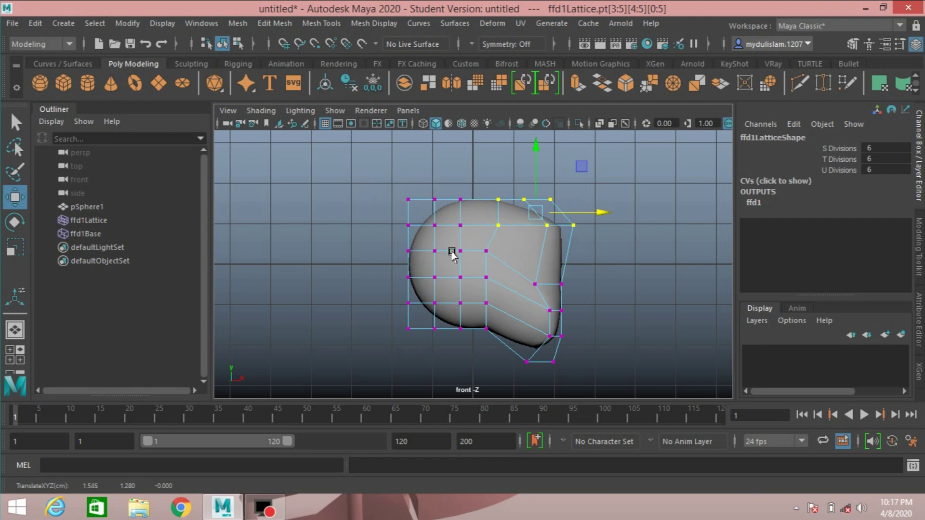
{"action": "left_click_drag", "start_coordinate": [450, 268], "coordinate": [505, 356]}
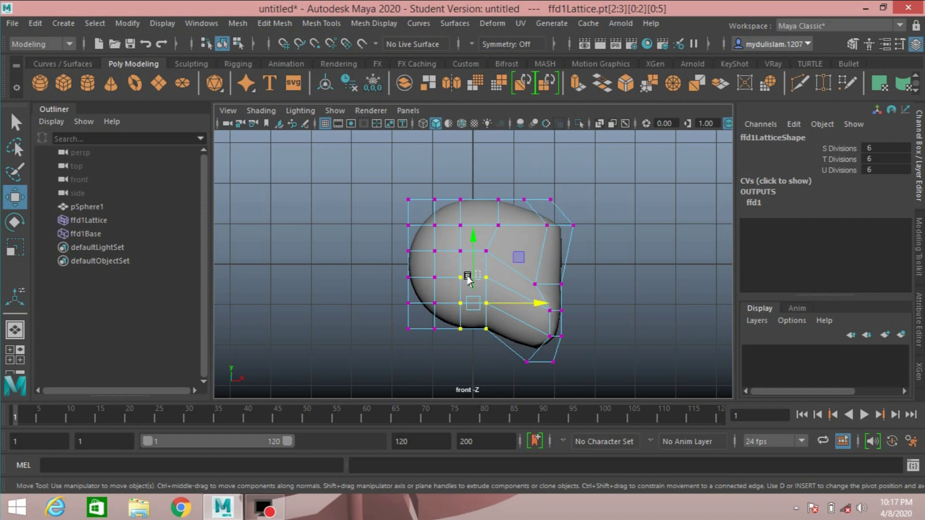
{"action": "left_click", "coordinate": [468, 337]}
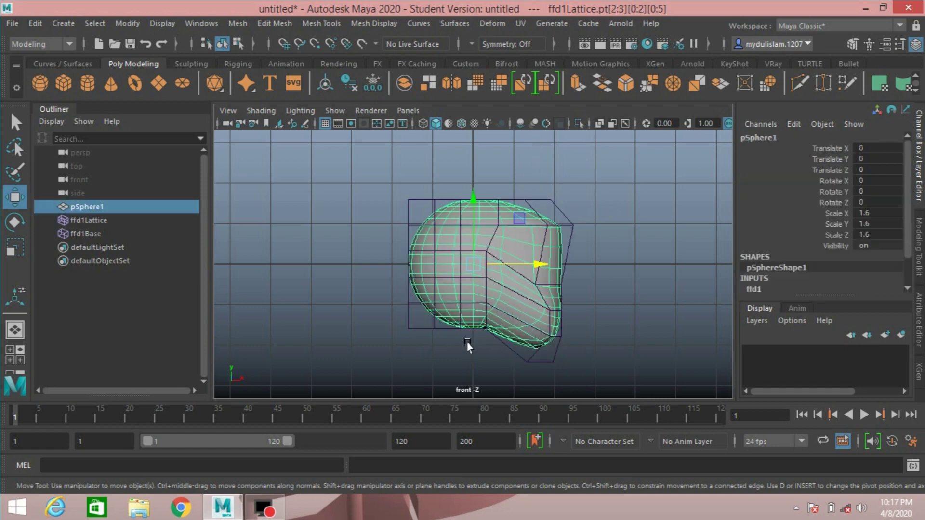
{"action": "left_click", "coordinate": [460, 278]}
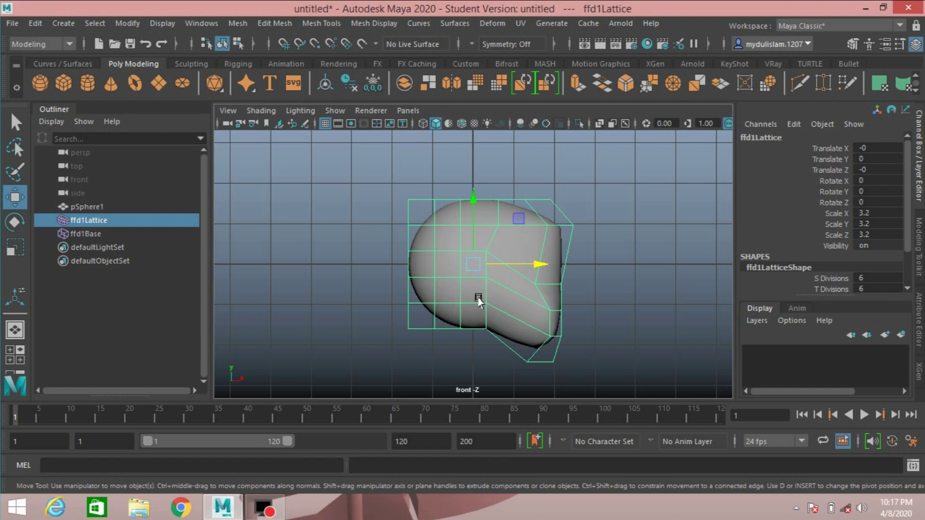
{"action": "right_click_drag", "start_coordinate": [478, 298], "coordinate": [477, 161]}
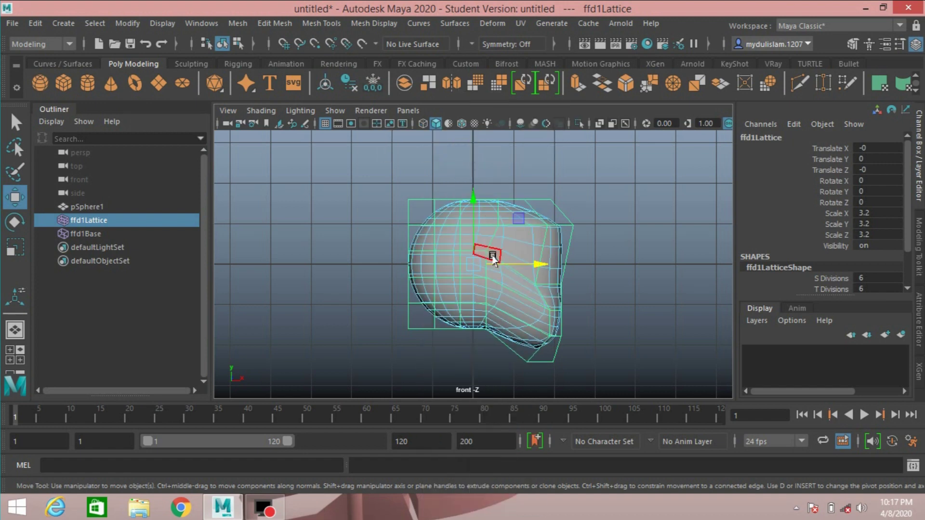
{"action": "left_click", "coordinate": [404, 224]}
{"action": "right_click_drag", "start_coordinate": [409, 224], "coordinate": [380, 142]}
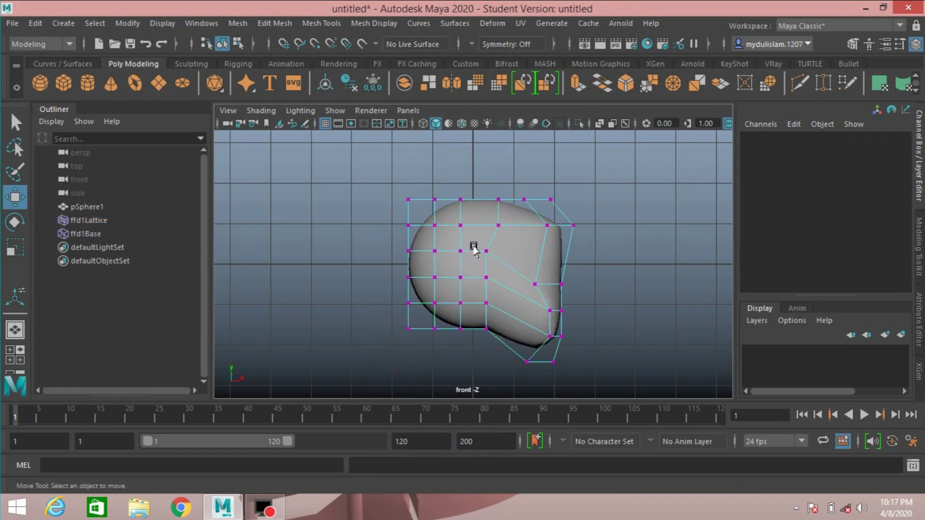
Move the lower four lattice points of the fourth column toward +X and up to form a notch, and nudge the mid-height +X points to about X 1.998
{"action": "left_click_drag", "start_coordinate": [475, 242], "coordinate": [496, 353]}
{"action": "left_click_drag", "start_coordinate": [498, 298], "coordinate": [527, 288]}
{"action": "left_click_drag", "start_coordinate": [507, 249], "coordinate": [503, 230]}
{"action": "left_click_drag", "start_coordinate": [574, 295], "coordinate": [570, 274]}
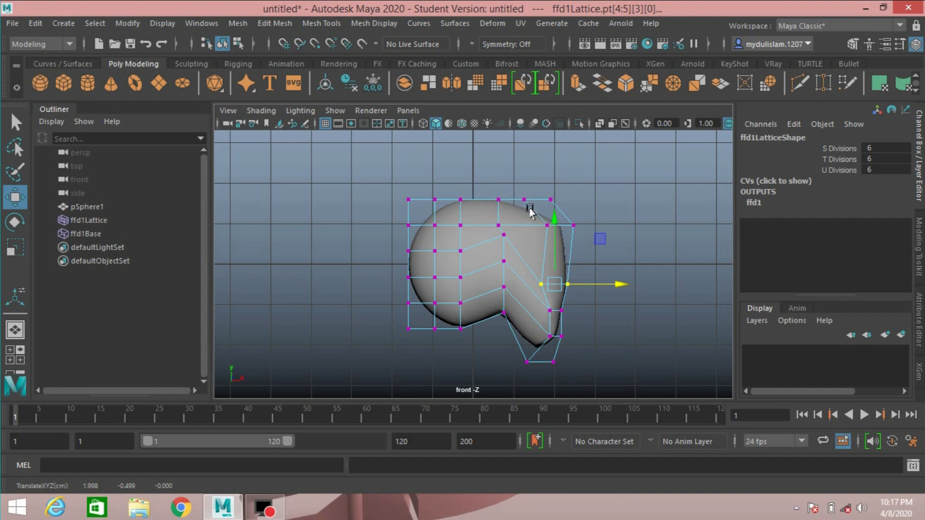
Raise the second-from-top lattice points on the +X side to about Y 1.144, and lower the first four top-row columns to about Y 1.567
{"action": "left_click_drag", "start_coordinate": [527, 211], "coordinate": [581, 237]}
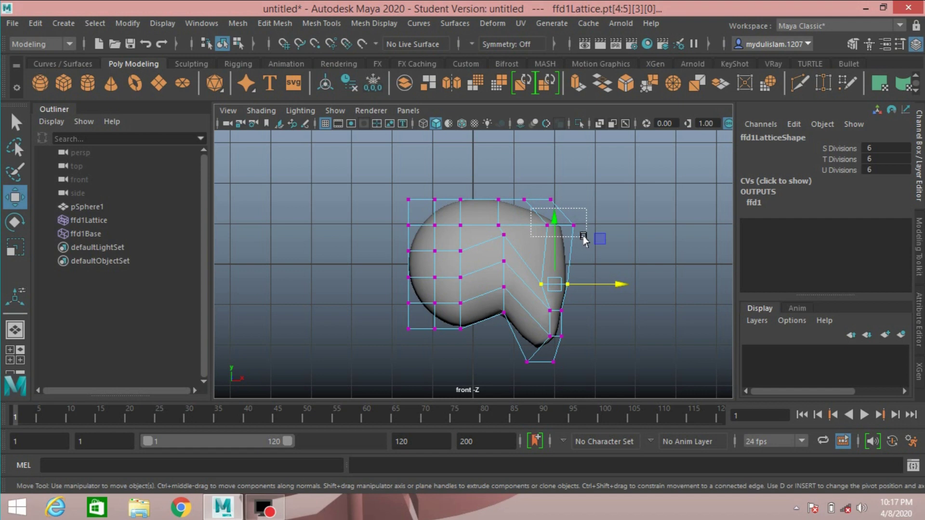
{"action": "left_click_drag", "start_coordinate": [561, 205], "coordinate": [561, 197]}
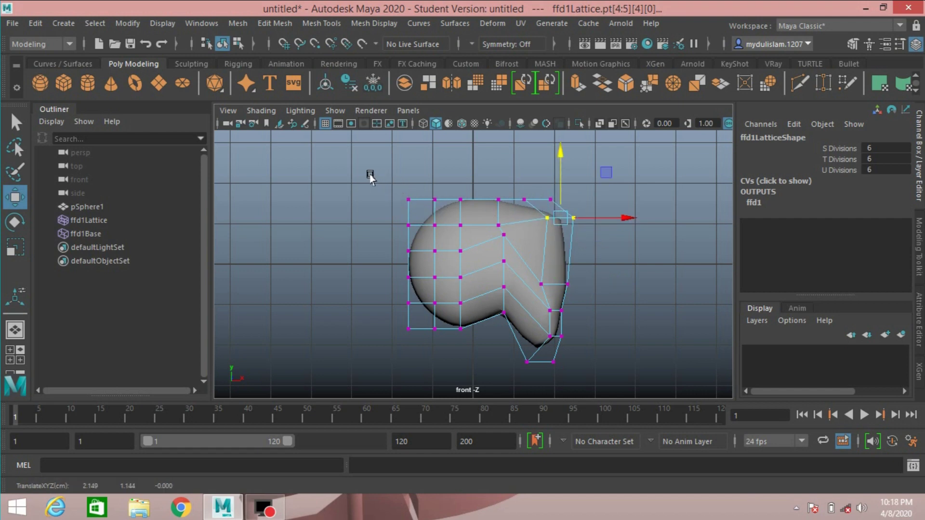
{"action": "left_click_drag", "start_coordinate": [368, 174], "coordinate": [520, 207]}
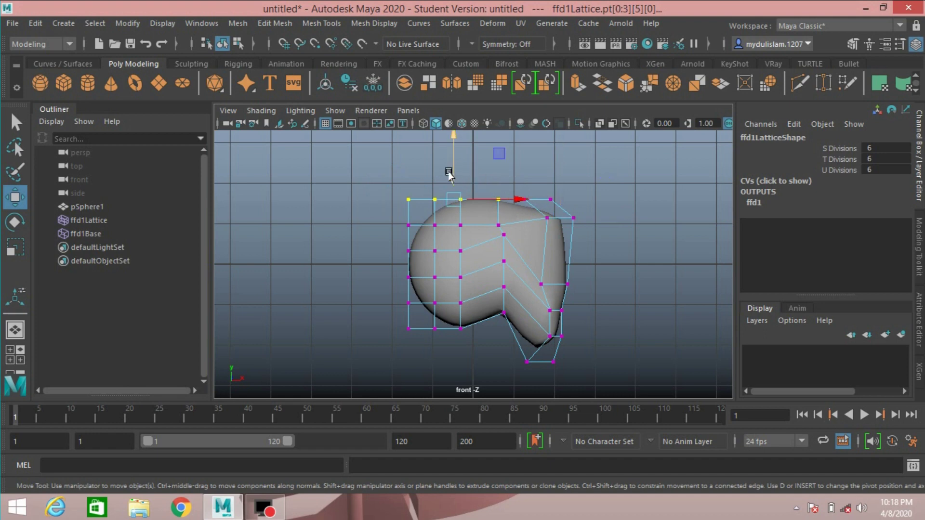
{"action": "left_click_drag", "start_coordinate": [449, 175], "coordinate": [448, 174]}
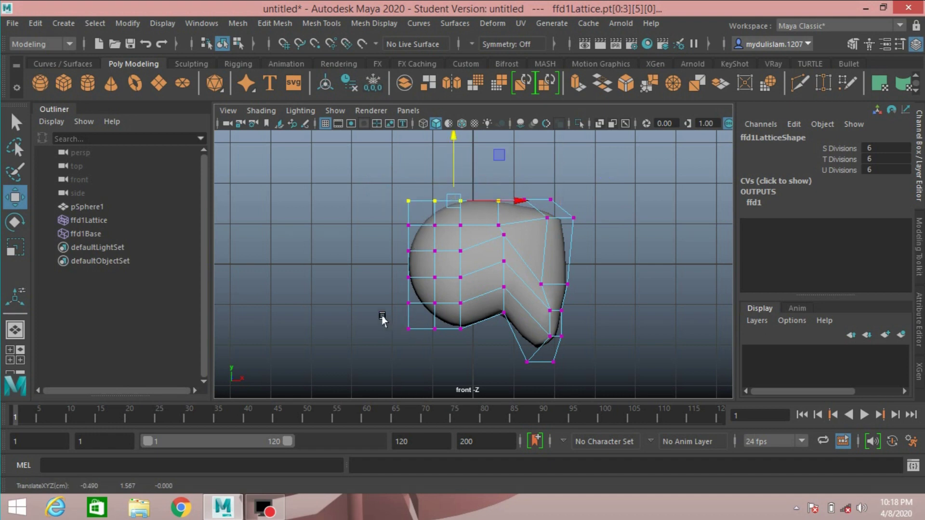
Shift the lattice points of the three -X columns below the top row slightly outward to round out the back of the form
{"action": "left_click_drag", "start_coordinate": [369, 299], "coordinate": [463, 318]}
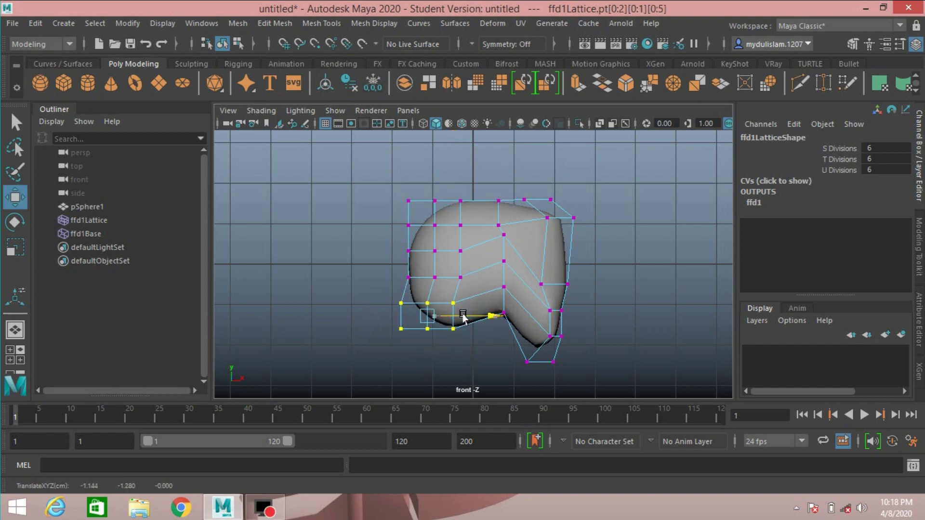
{"action": "left_click_drag", "start_coordinate": [372, 243], "coordinate": [471, 263]}
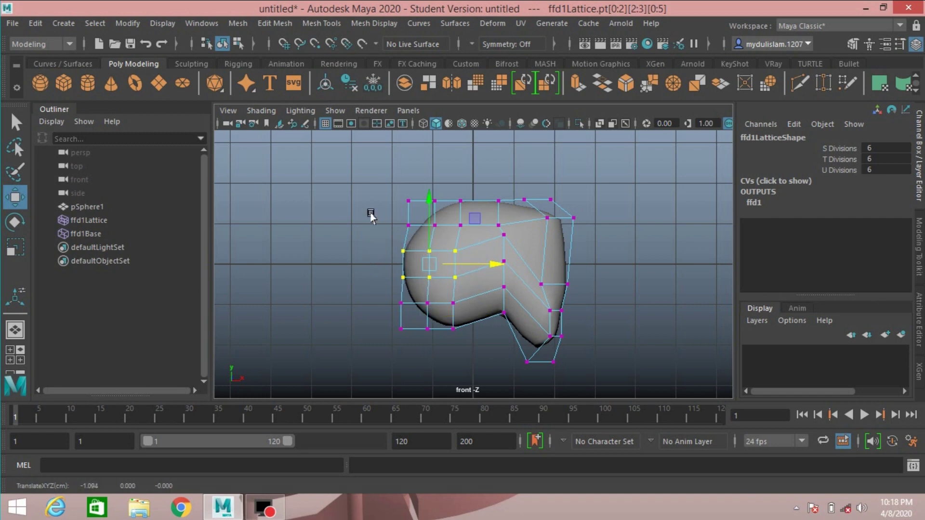
{"action": "left_click_drag", "start_coordinate": [370, 214], "coordinate": [472, 226]}
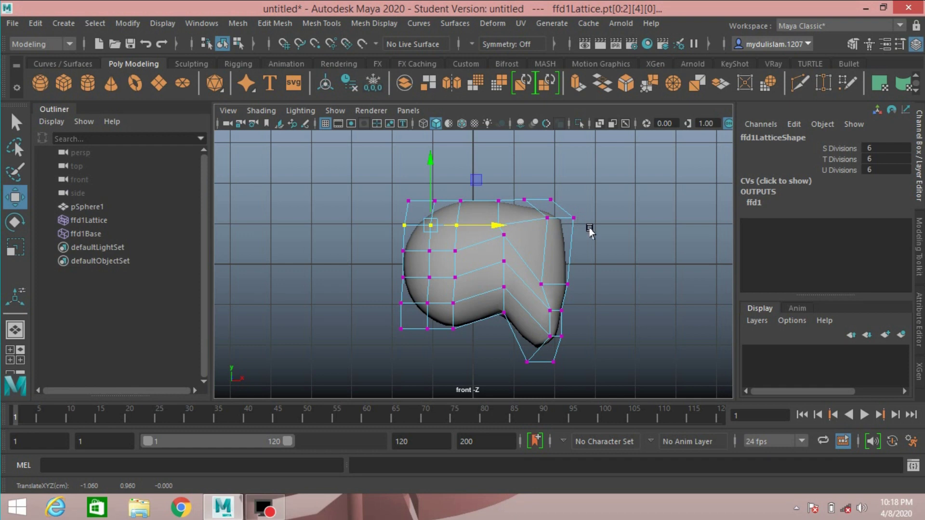
Push the third- and fourth-from-top +X lattice rows slightly outward, and lower the second-from-top row there to about Y 0.927
{"action": "left_click_drag", "start_coordinate": [537, 291], "coordinate": [580, 312]}
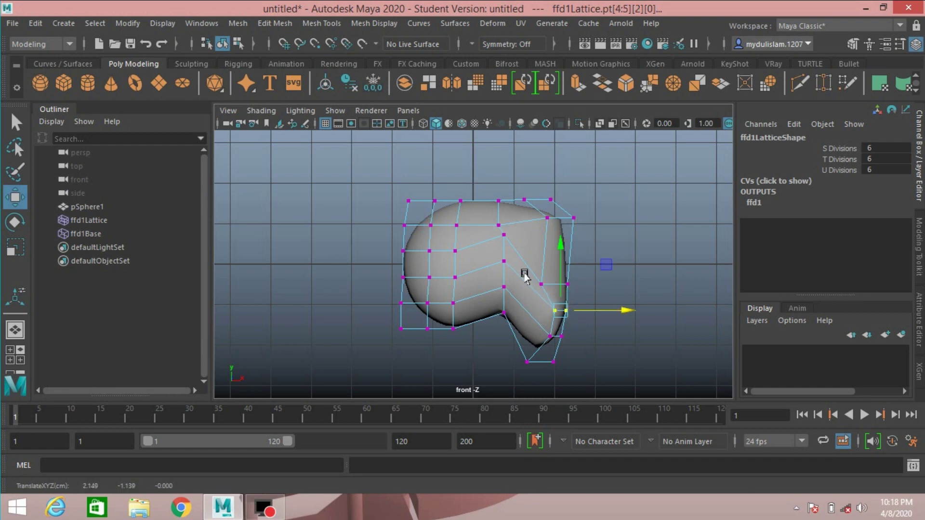
{"action": "left_click_drag", "start_coordinate": [525, 271], "coordinate": [599, 285]}
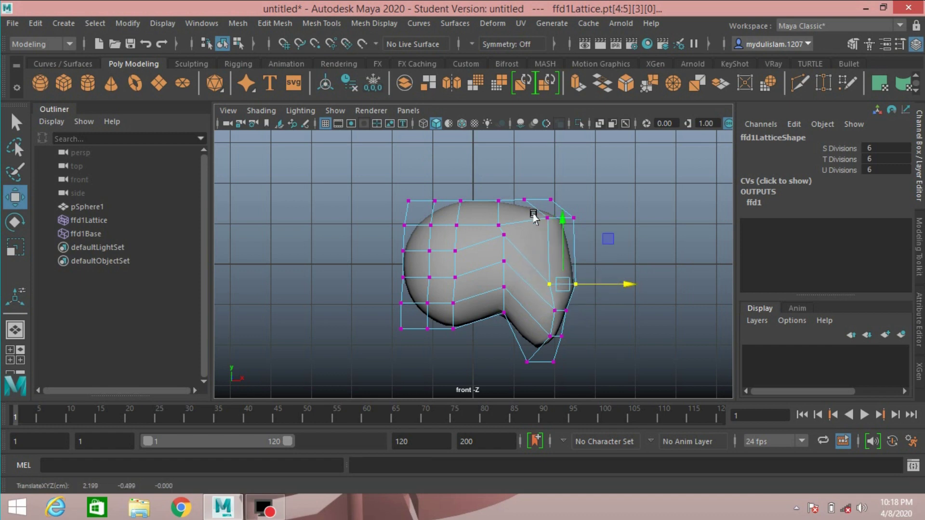
{"action": "left_click_drag", "start_coordinate": [538, 214], "coordinate": [563, 208]}
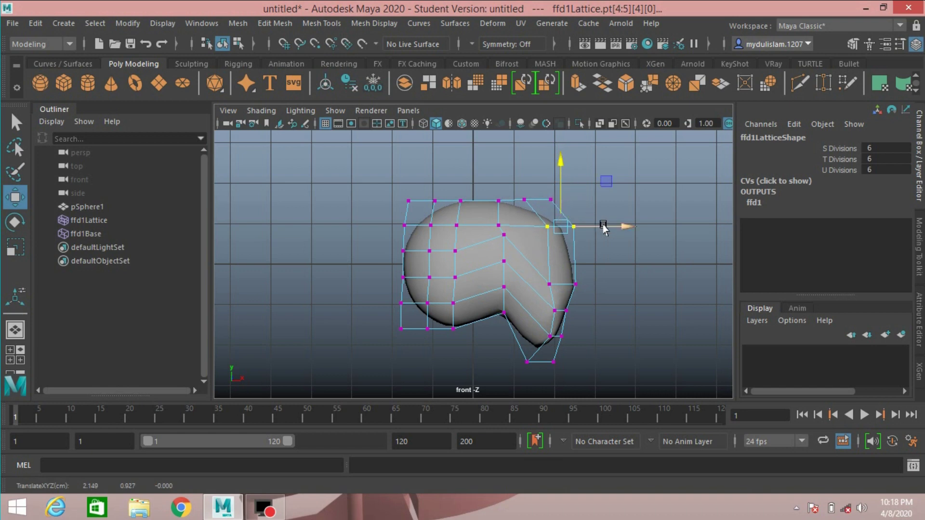
Select the lattice-deformed sphere and delete its construction history to bake in the shape and remove the lattice
{"action": "key", "text": "space"}
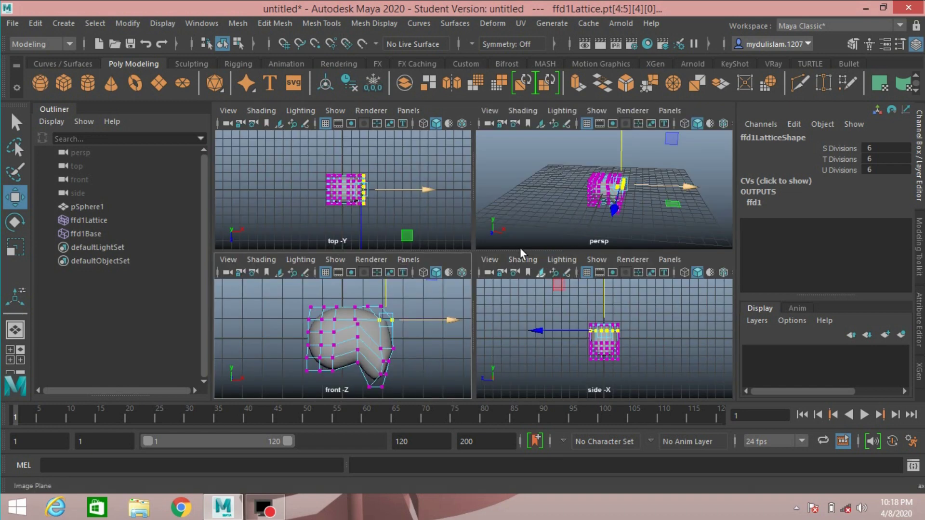
{"action": "key", "text": "space"}
{"action": "scroll", "coordinate": [540, 255], "scroll_direction": "up", "scroll_amount": 2}
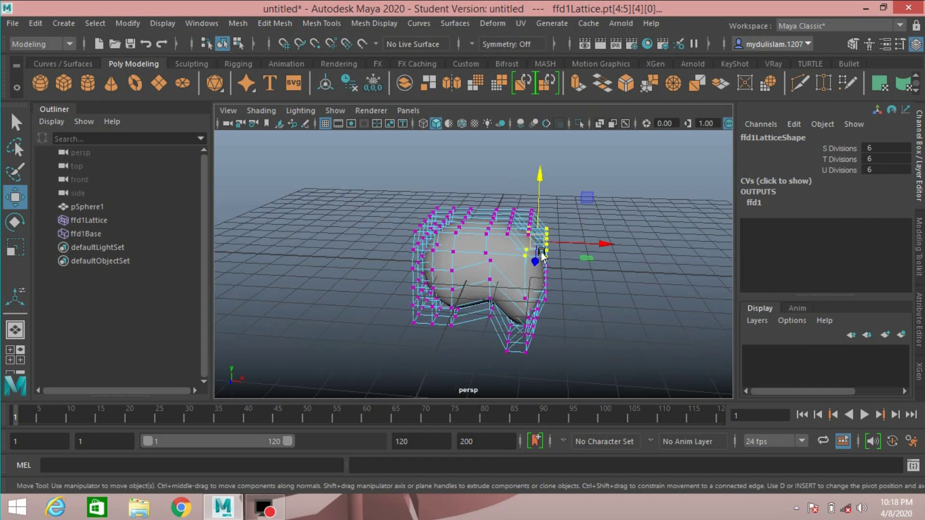
{"action": "left_click_drag", "start_coordinate": [567, 266], "coordinate": [499, 284], "text": "alt"}
{"action": "key", "text": "space"}
{"action": "key", "text": "space"}
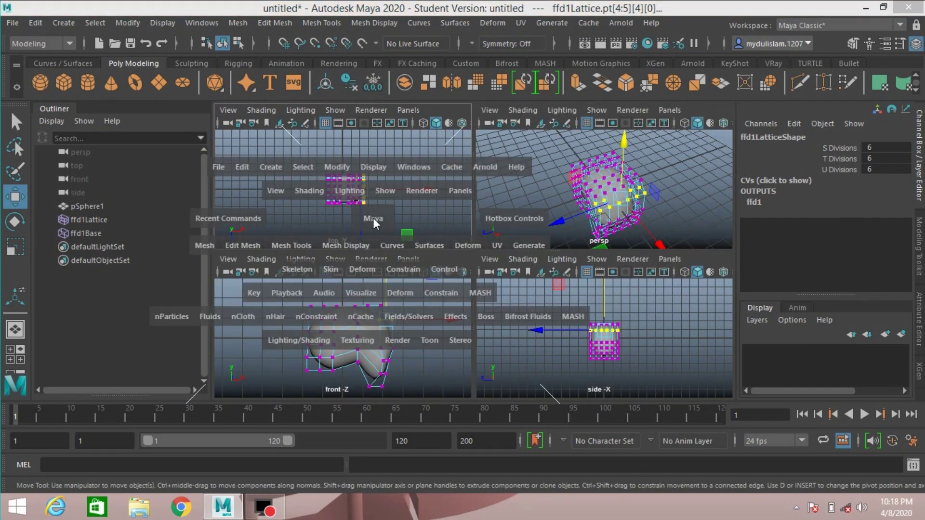
{"action": "scroll", "coordinate": [408, 256], "scroll_direction": "up", "scroll_amount": 5}
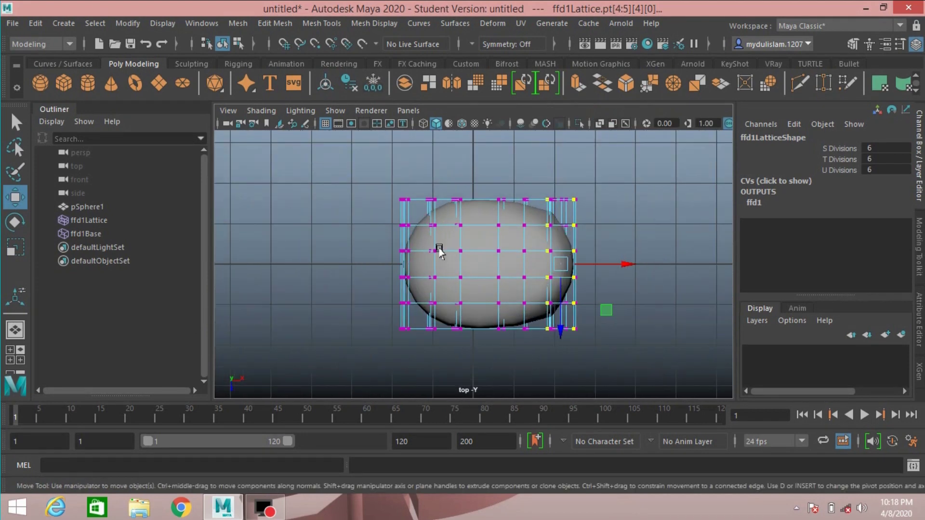
{"action": "left_click", "coordinate": [478, 261]}
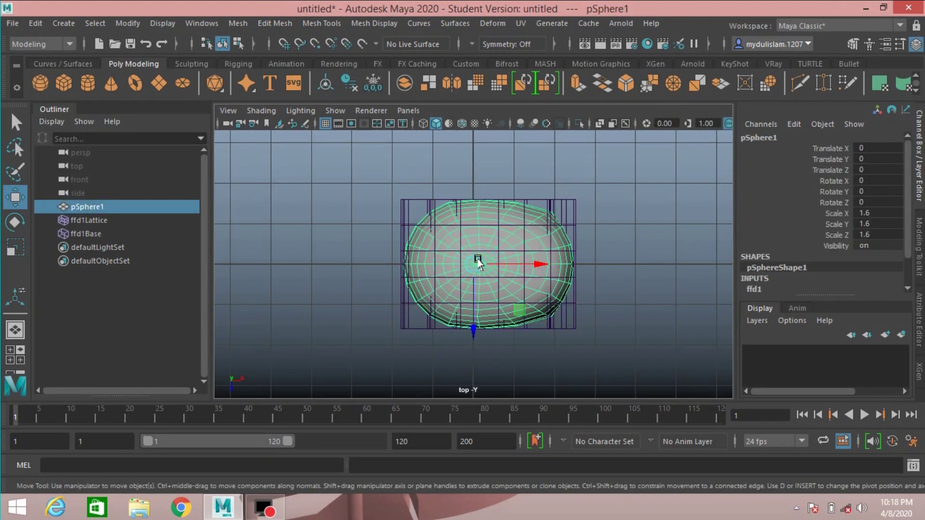
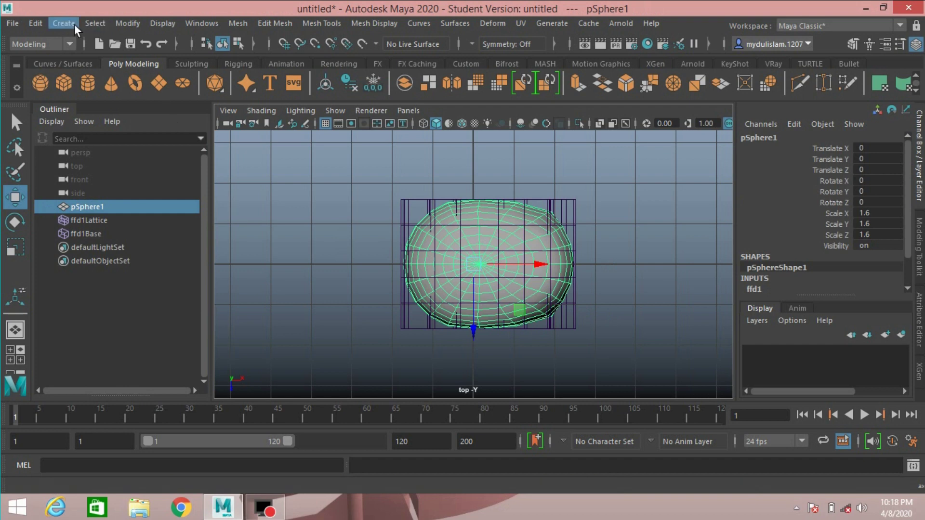
{"action": "left_click", "coordinate": [28, 22]}
{"action": "left_click", "coordinate": [198, 181]}
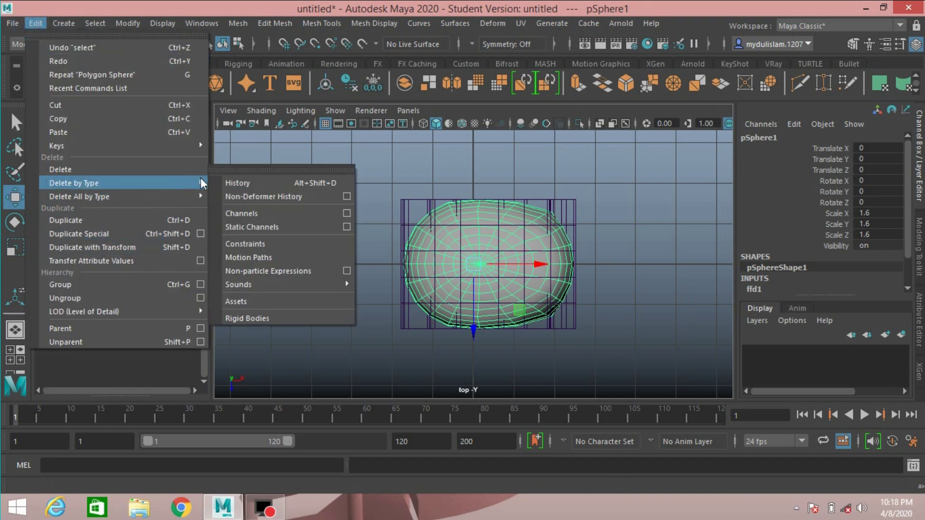
{"action": "left_click", "coordinate": [237, 183]}
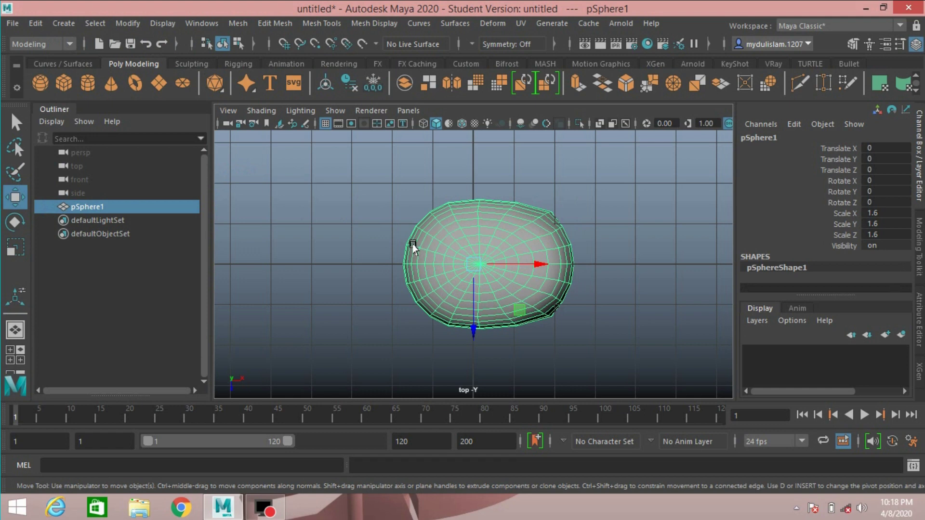
Select all faces on the -Z half of the sphere and delete them, leaving only the +Z half
{"action": "left_click", "coordinate": [851, 44]}
{"action": "left_click", "coordinate": [423, 183]}
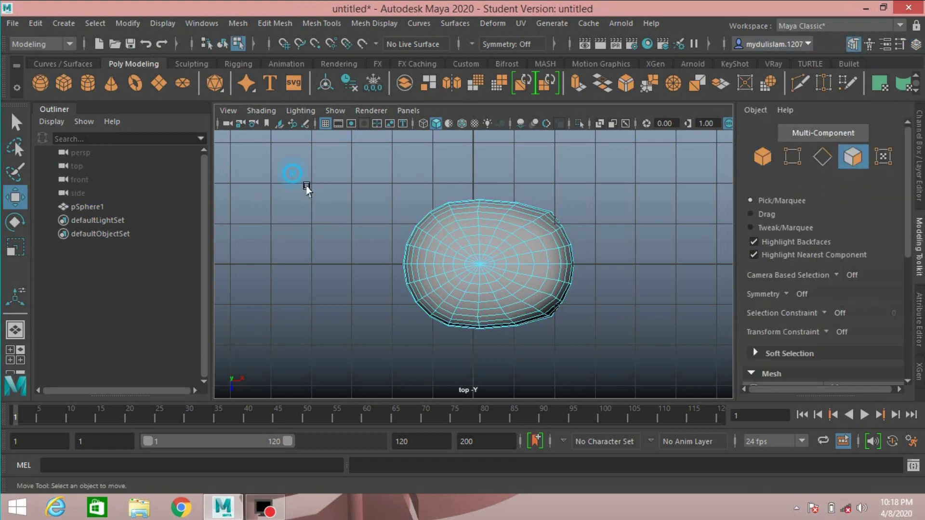
{"action": "left_click_drag", "start_coordinate": [307, 186], "coordinate": [604, 260]}
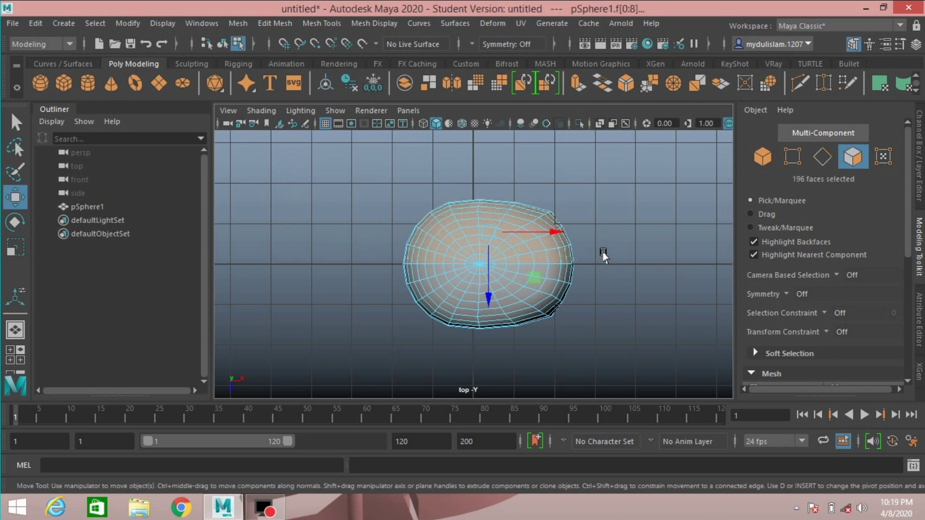
{"action": "key", "text": "Delete"}
{"action": "left_click_drag", "start_coordinate": [399, 218], "coordinate": [514, 265]}
{"action": "left_click", "coordinate": [521, 243]}
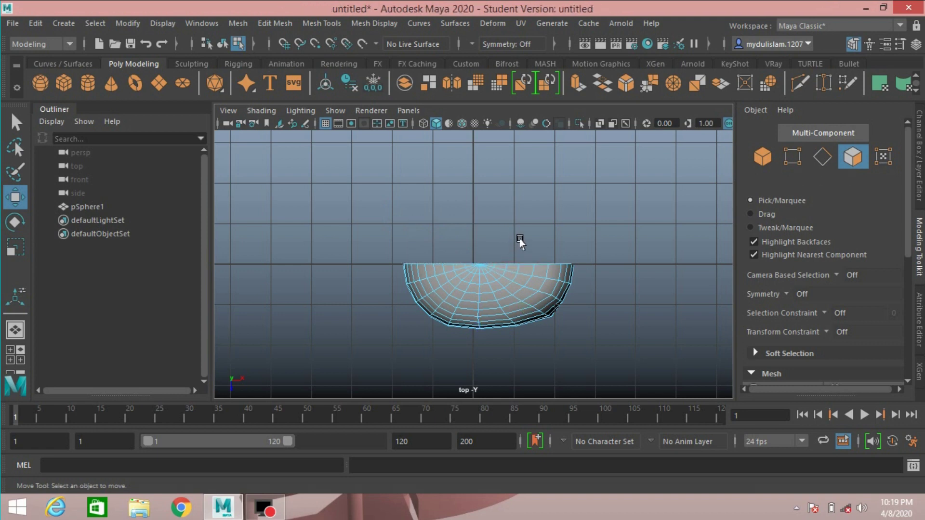
Return to object selection with the half mesh selected and turn on its smooth mesh preview
{"action": "key", "text": "space"}
{"action": "key", "text": "space"}
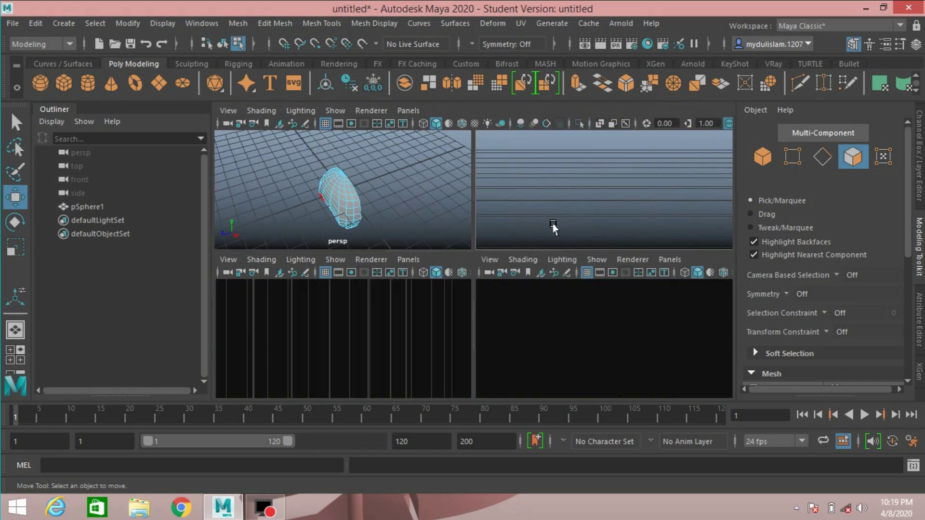
{"action": "left_click_drag", "start_coordinate": [548, 255], "coordinate": [376, 235], "text": "alt"}
{"action": "left_click", "coordinate": [763, 156]}
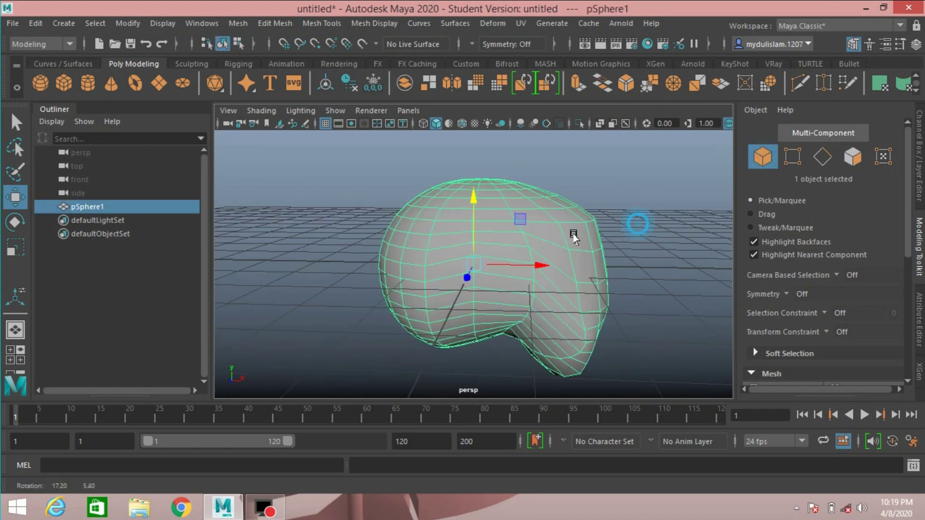
{"action": "left_click_drag", "start_coordinate": [574, 233], "coordinate": [552, 200], "text": "alt"}
{"action": "scroll", "coordinate": [542, 188], "scroll_direction": "down", "scroll_amount": 4}
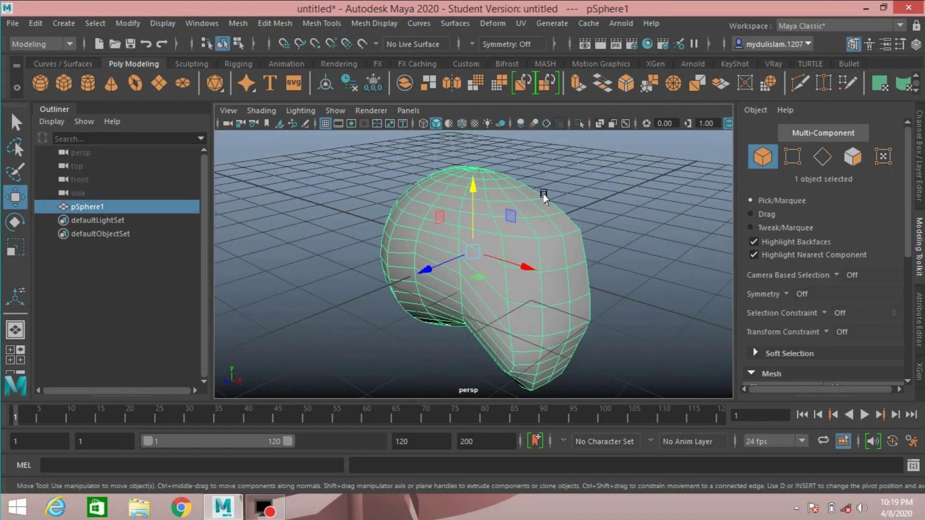
{"action": "key", "text": "3"}
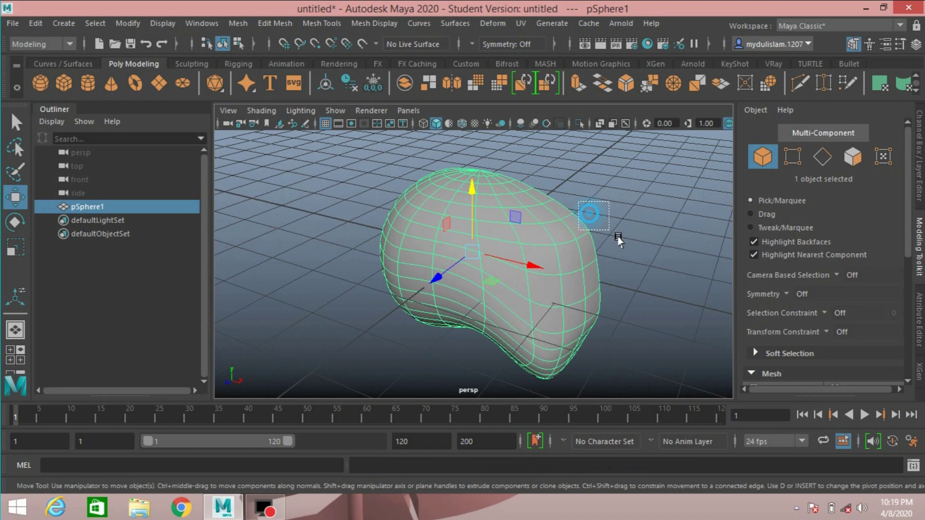
Reselect the smoothed half mesh and make it paintable for Paint Effects
{"action": "left_click", "coordinate": [581, 153]}
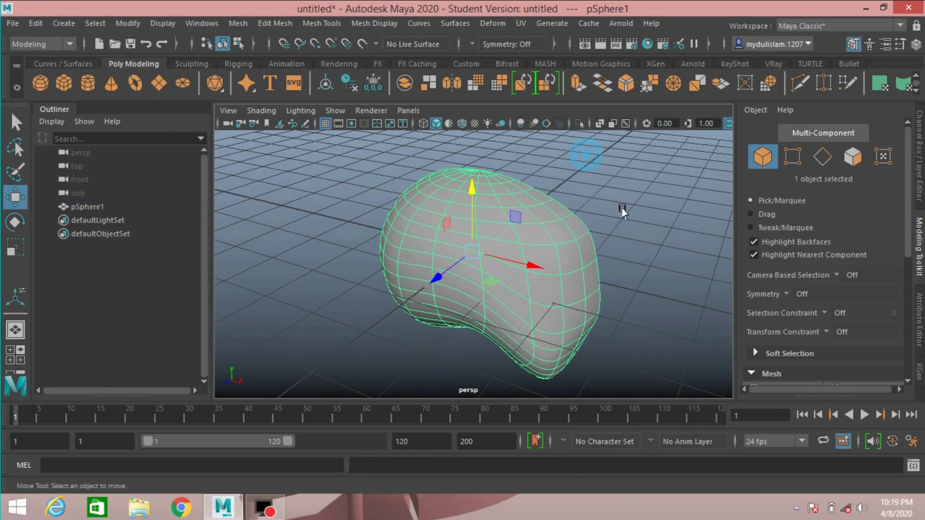
{"action": "left_click_drag", "start_coordinate": [604, 232], "coordinate": [541, 236], "text": "alt"}
{"action": "scroll", "coordinate": [600, 198], "scroll_direction": "down", "scroll_amount": 3}
{"action": "left_click", "coordinate": [542, 236]}
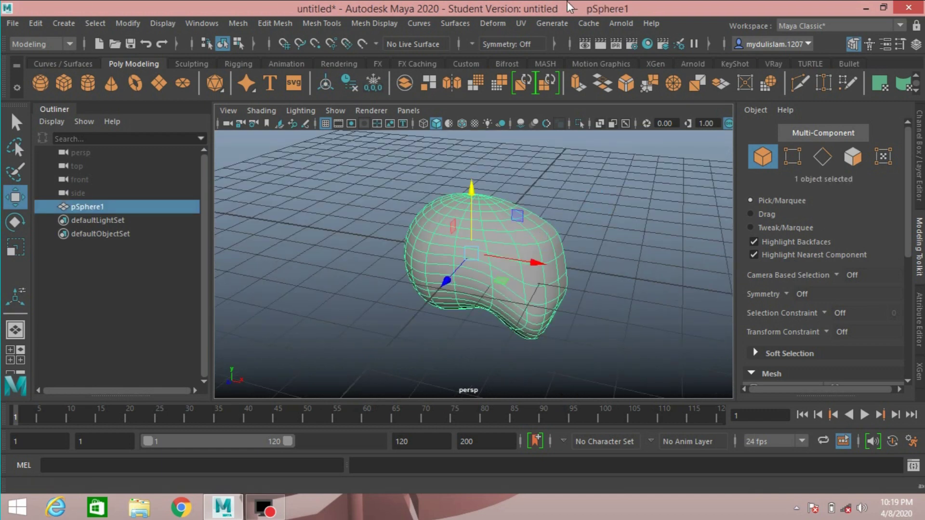
{"action": "left_click", "coordinate": [554, 23]}
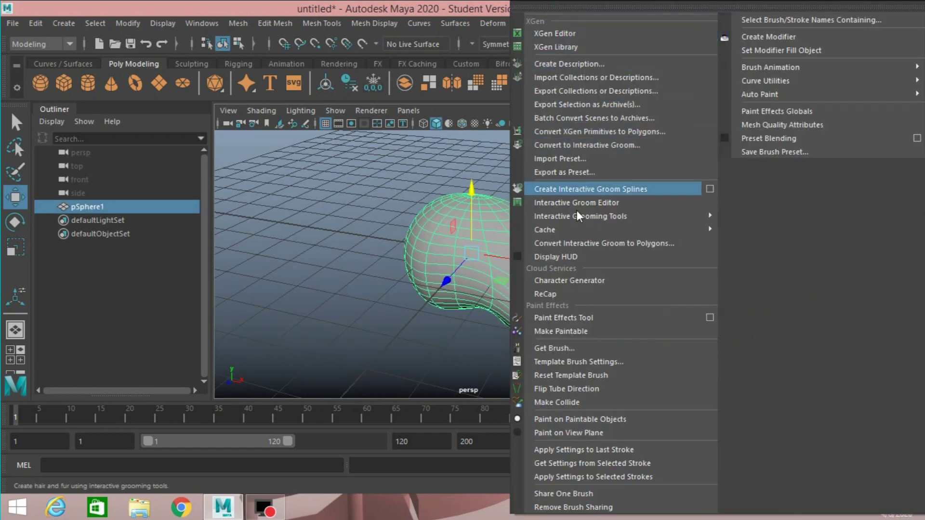
{"action": "left_click", "coordinate": [567, 332]}
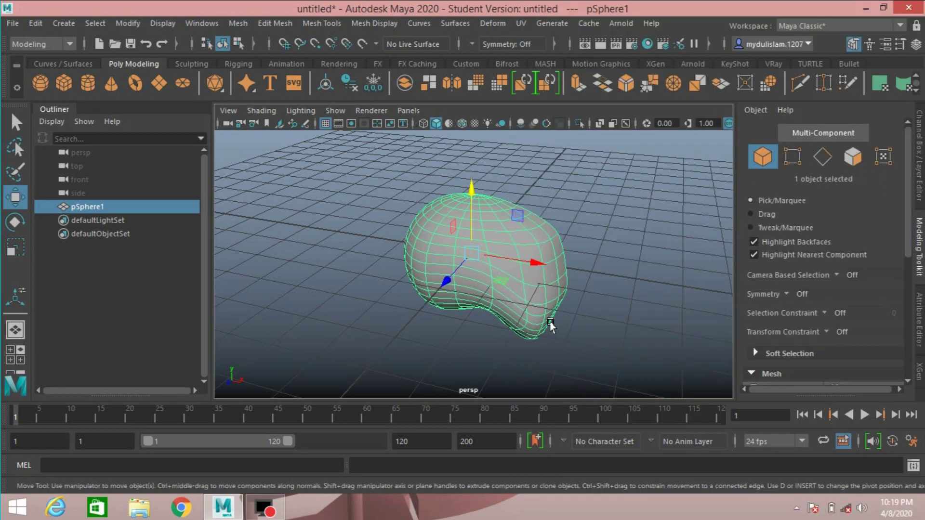
Load the smoothskin.mel brush from the Flesh folder of the Paint Effects examples, and minimize the Content Browser
{"action": "left_click", "coordinate": [540, 25]}
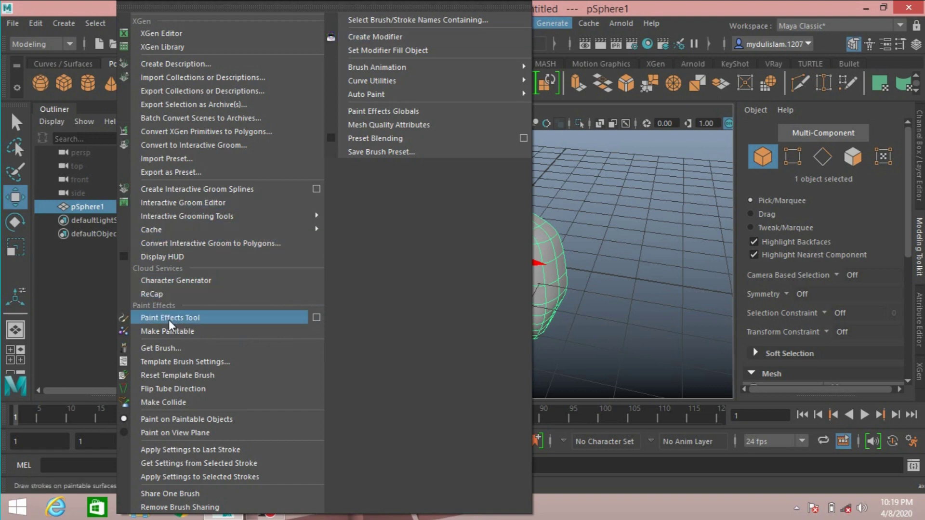
{"action": "left_click", "coordinate": [181, 348]}
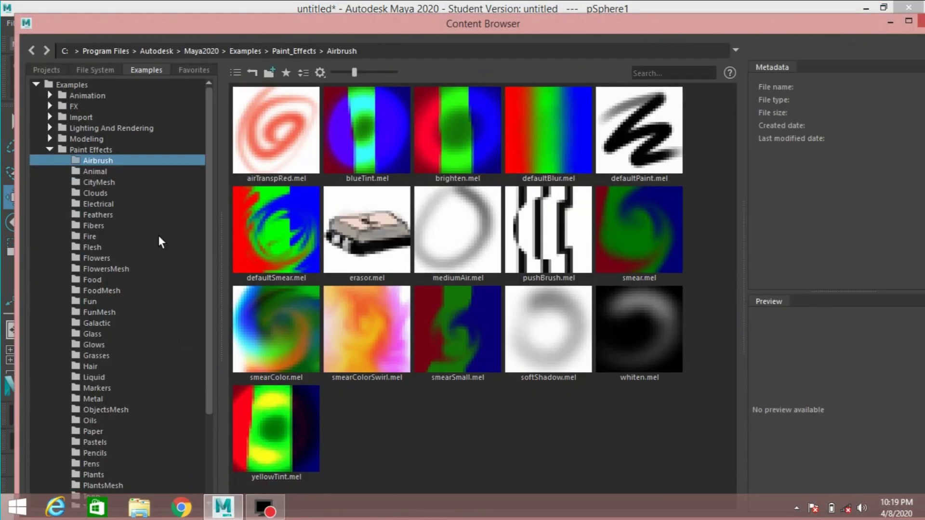
{"action": "left_click", "coordinate": [96, 250]}
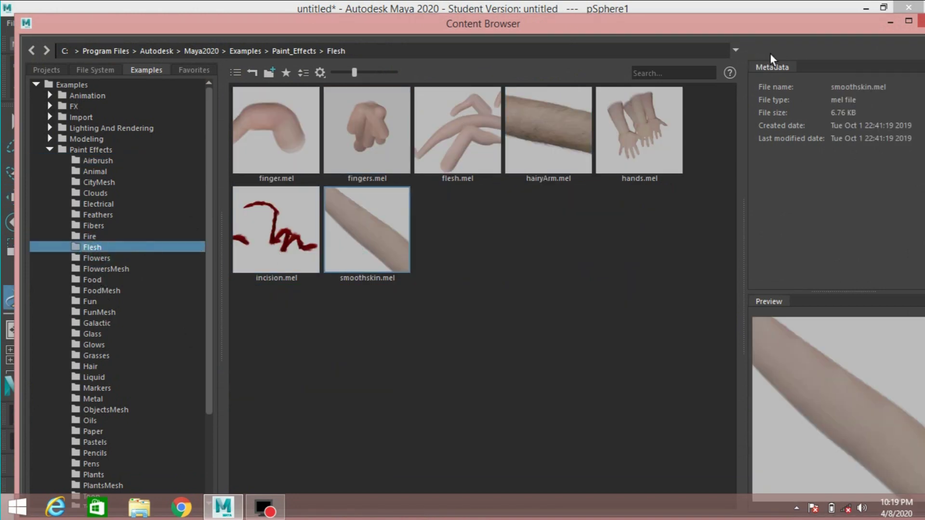
{"action": "left_click", "coordinate": [889, 21]}
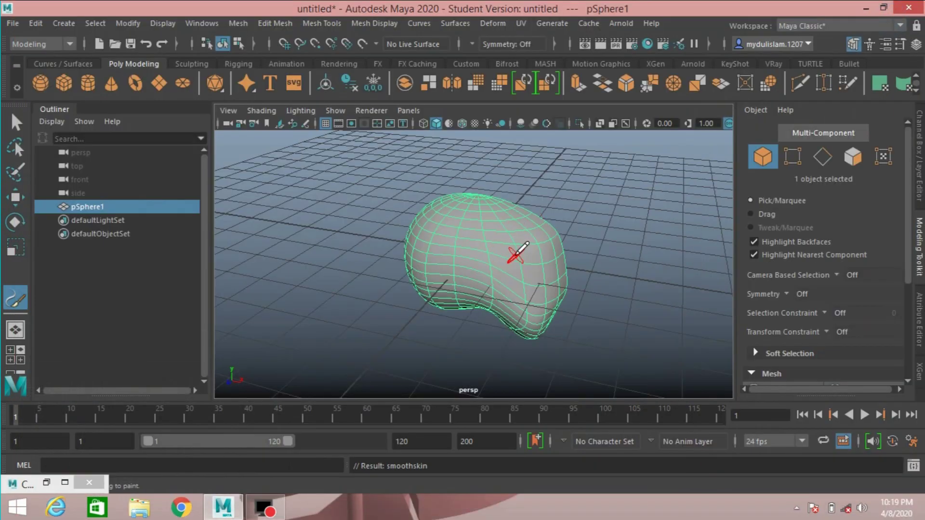
Adjust the smoothskin brush size over the side of the half mesh, enlarging it and then reducing it slightly
{"action": "scroll", "coordinate": [518, 252], "scroll_direction": "up", "scroll_amount": 2}
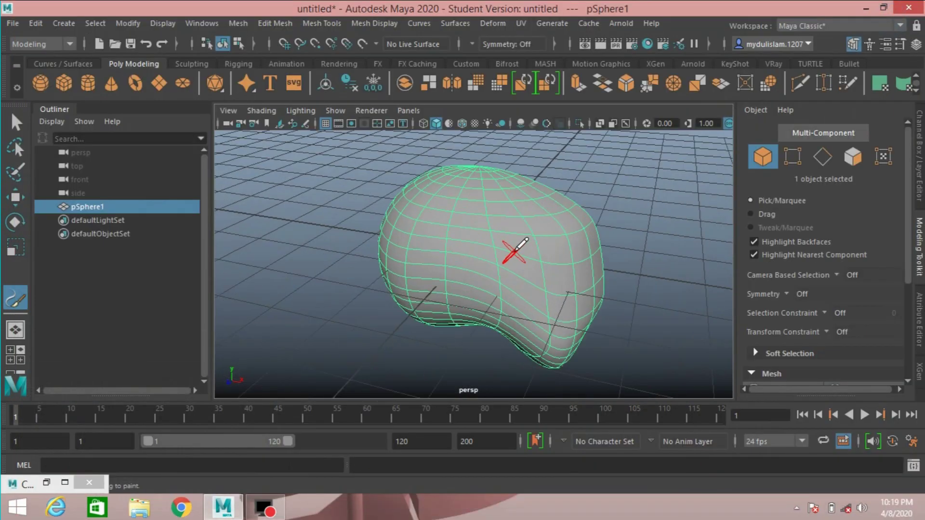
{"action": "left_click_drag", "start_coordinate": [523, 243], "coordinate": [475, 262], "text": "alt"}
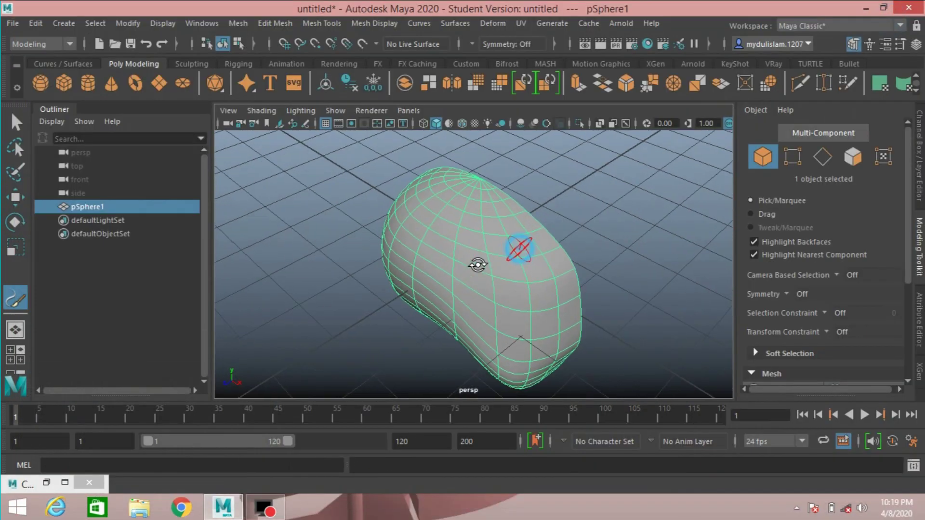
{"action": "scroll", "coordinate": [479, 256], "scroll_direction": "up", "scroll_amount": 4}
{"action": "scroll", "coordinate": [480, 217], "scroll_direction": "down", "scroll_amount": 3}
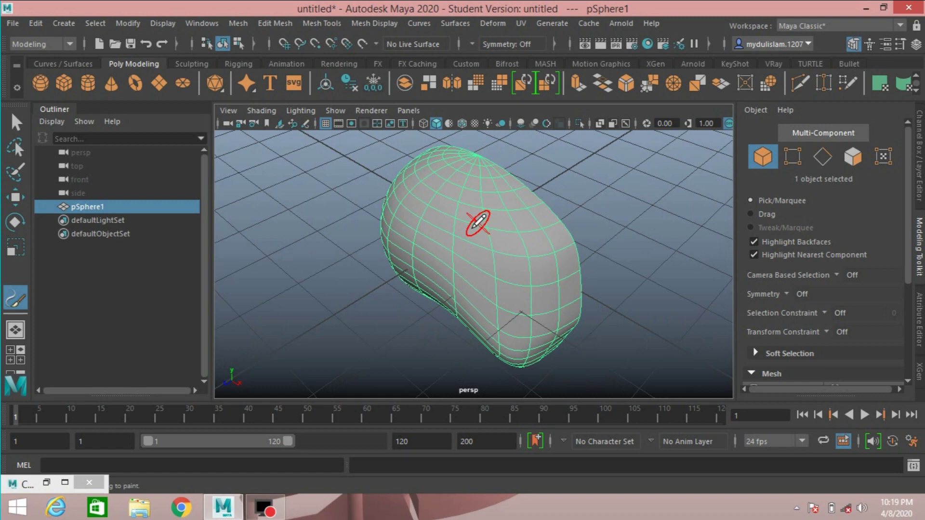
{"action": "left_click_drag", "start_coordinate": [479, 221], "coordinate": [497, 232], "text": "alt"}
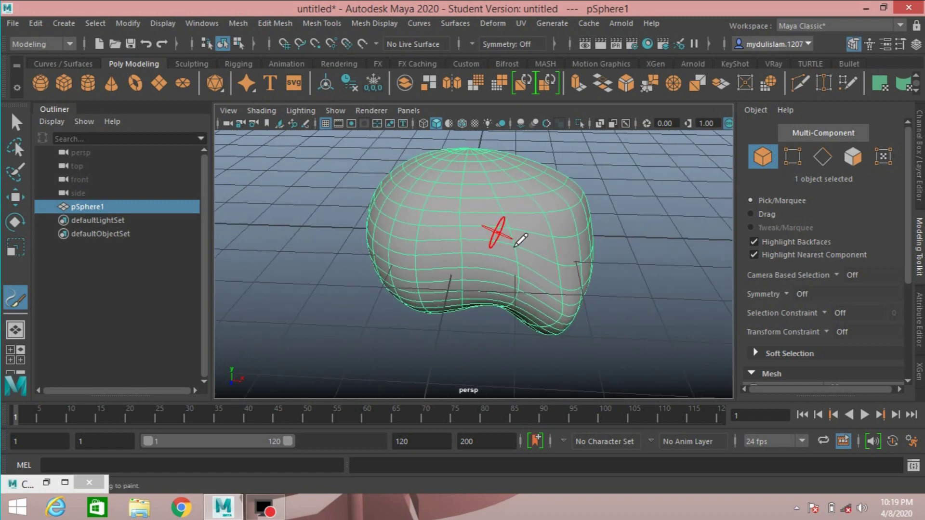
{"action": "mouse_move", "coordinate": [576, 282]}
{"action": "left_mouse_down"}
{"action": "mouse_move", "coordinate": [614, 295]}
{"action": "mouse_move", "coordinate": [539, 262]}
{"action": "left_mouse_up"}
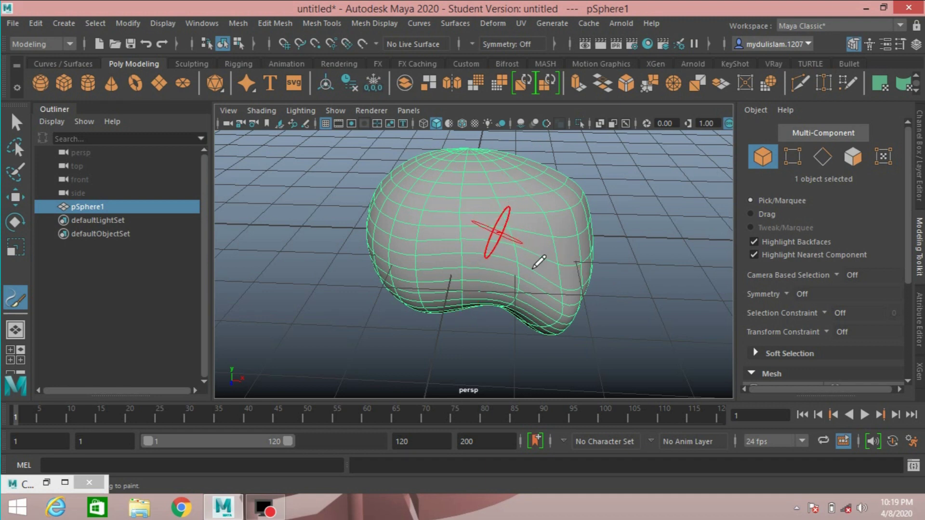
{"action": "mouse_move", "coordinate": [479, 250]}
{"action": "left_mouse_down"}
{"action": "mouse_move", "coordinate": [661, 314]}
{"action": "mouse_move", "coordinate": [530, 279]}
{"action": "mouse_move", "coordinate": [609, 324]}
{"action": "mouse_move", "coordinate": [512, 266]}
{"action": "left_mouse_up"}
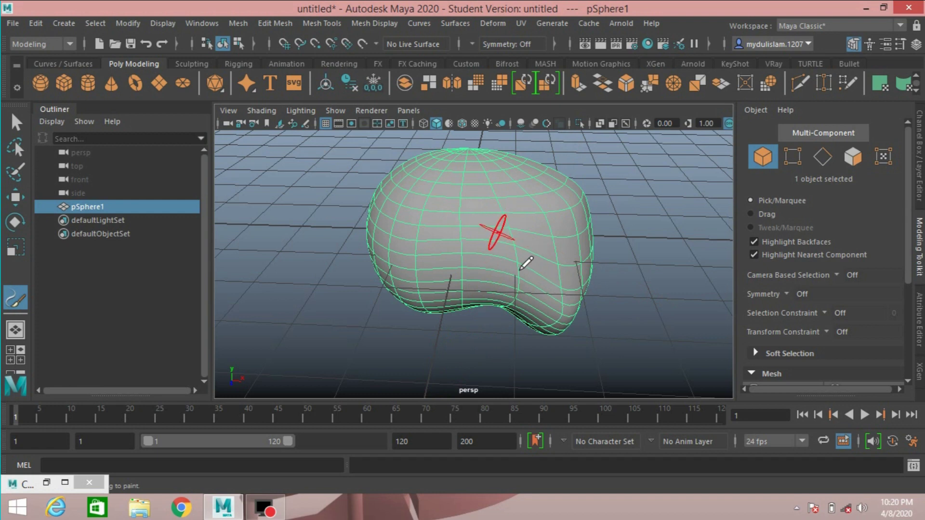
Paint one continuous winding smoothskin stroke over the -X end and outer side of the half mesh as brain-like folds
{"action": "scroll", "coordinate": [513, 263], "scroll_direction": "up", "scroll_amount": 3}
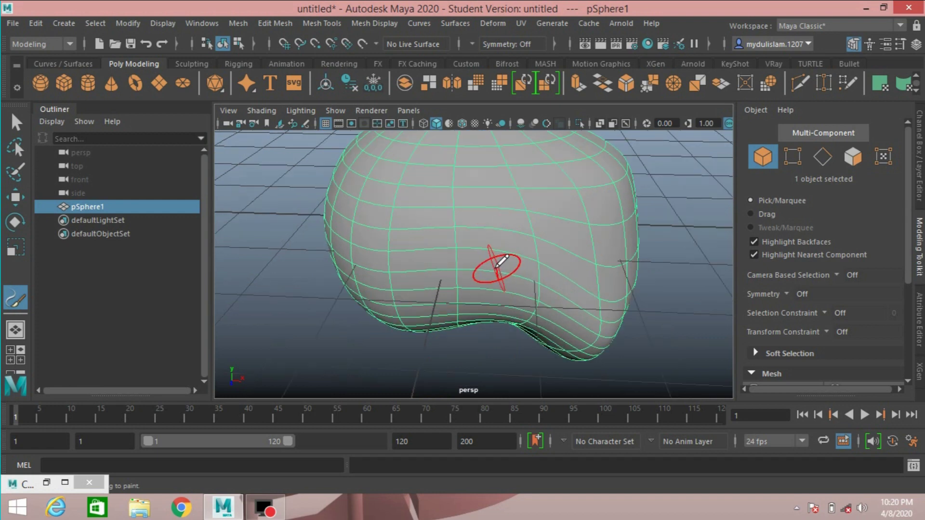
{"action": "scroll", "coordinate": [501, 261], "scroll_direction": "down", "scroll_amount": 3}
{"action": "left_click_drag", "start_coordinate": [480, 264], "coordinate": [612, 256], "text": "alt"}
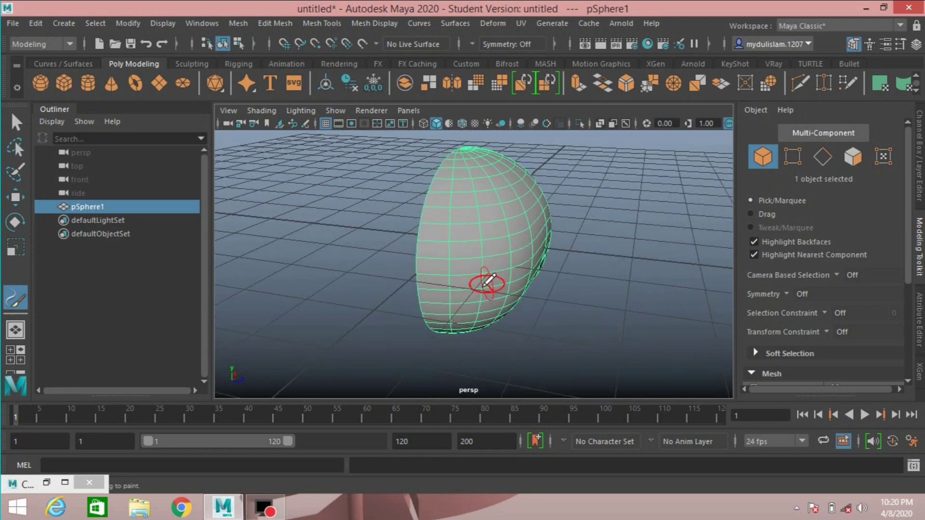
{"action": "mouse_move", "coordinate": [467, 322]}
{"action": "left_mouse_down", "text": "alt"}
{"action": "mouse_move", "coordinate": [451, 283]}
{"action": "mouse_move", "coordinate": [432, 281]}
{"action": "mouse_move", "coordinate": [450, 264]}
{"action": "mouse_move", "coordinate": [418, 260]}
{"action": "mouse_move", "coordinate": [399, 242]}
{"action": "mouse_move", "coordinate": [426, 225]}
{"action": "mouse_move", "coordinate": [404, 194]}
{"action": "mouse_move", "coordinate": [449, 188]}
{"action": "mouse_move", "coordinate": [439, 173]}
{"action": "mouse_move", "coordinate": [447, 150]}
{"action": "mouse_move", "coordinate": [473, 172]}
{"action": "mouse_move", "coordinate": [471, 196]}
{"action": "mouse_move", "coordinate": [445, 225]}
{"action": "mouse_move", "coordinate": [478, 243]}
{"action": "mouse_move", "coordinate": [498, 212]}
{"action": "mouse_move", "coordinate": [517, 225]}
{"action": "mouse_move", "coordinate": [475, 278]}
{"action": "left_mouse_up", "text": "alt"}
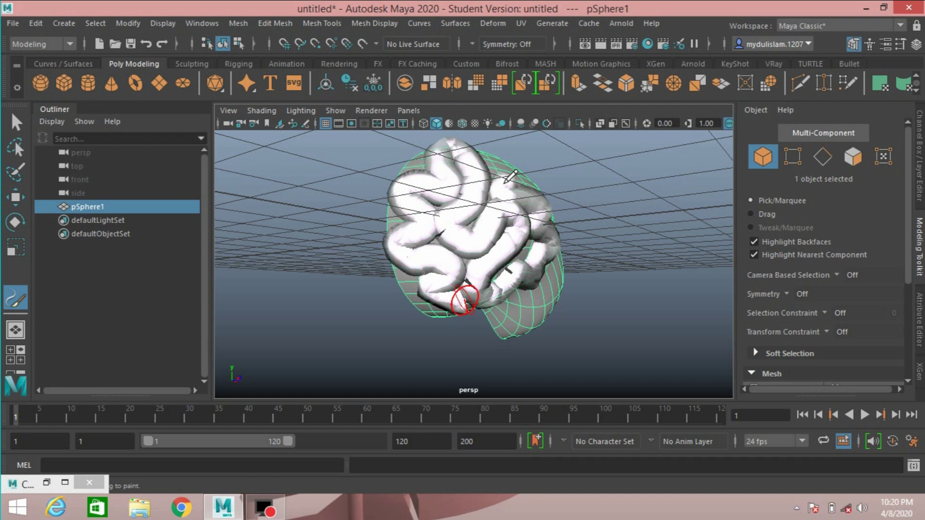
{"action": "left_click_drag", "start_coordinate": [464, 300], "coordinate": [460, 301]}
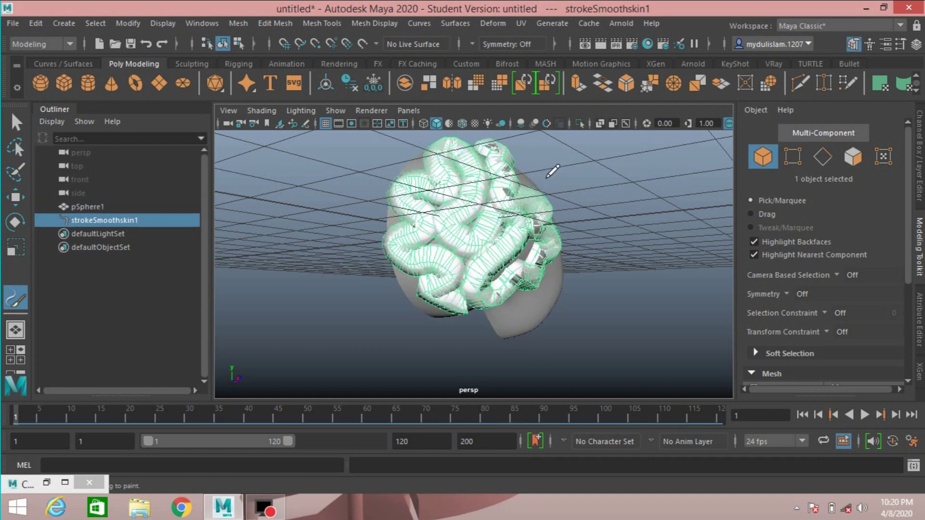
Paint further winding smoothskin strokes over the bare areas on the remaining sides, underside and flat face of the half mesh
{"action": "mouse_move", "coordinate": [553, 169]}
{"action": "left_mouse_down", "text": "alt"}
{"action": "mouse_move", "coordinate": [463, 220]}
{"action": "mouse_move", "coordinate": [456, 239]}
{"action": "mouse_move", "coordinate": [467, 240]}
{"action": "mouse_move", "coordinate": [424, 210]}
{"action": "mouse_move", "coordinate": [427, 182]}
{"action": "mouse_move", "coordinate": [440, 174]}
{"action": "mouse_move", "coordinate": [467, 191]}
{"action": "mouse_move", "coordinate": [475, 210]}
{"action": "mouse_move", "coordinate": [494, 184]}
{"action": "mouse_move", "coordinate": [520, 193]}
{"action": "mouse_move", "coordinate": [499, 226]}
{"action": "mouse_move", "coordinate": [465, 248]}
{"action": "mouse_move", "coordinate": [471, 265]}
{"action": "mouse_move", "coordinate": [488, 269]}
{"action": "mouse_move", "coordinate": [503, 251]}
{"action": "mouse_move", "coordinate": [522, 257]}
{"action": "mouse_move", "coordinate": [532, 281]}
{"action": "mouse_move", "coordinate": [549, 271]}
{"action": "mouse_move", "coordinate": [530, 243]}
{"action": "mouse_move", "coordinate": [552, 220]}
{"action": "mouse_move", "coordinate": [550, 192]}
{"action": "mouse_move", "coordinate": [567, 197]}
{"action": "mouse_move", "coordinate": [573, 247]}
{"action": "mouse_move", "coordinate": [589, 269]}
{"action": "mouse_move", "coordinate": [569, 297]}
{"action": "mouse_move", "coordinate": [541, 298]}
{"action": "mouse_move", "coordinate": [537, 264]}
{"action": "mouse_move", "coordinate": [470, 236]}
{"action": "left_mouse_up", "text": "alt"}
{"action": "mouse_move", "coordinate": [505, 198]}
{"action": "left_mouse_down"}
{"action": "mouse_move", "coordinate": [525, 185]}
{"action": "mouse_move", "coordinate": [528, 230]}
{"action": "mouse_move", "coordinate": [515, 257]}
{"action": "mouse_move", "coordinate": [529, 283]}
{"action": "mouse_move", "coordinate": [510, 348]}
{"action": "mouse_move", "coordinate": [489, 337]}
{"action": "mouse_move", "coordinate": [500, 314]}
{"action": "mouse_move", "coordinate": [436, 276]}
{"action": "left_mouse_up"}
{"action": "mouse_move", "coordinate": [436, 276]}
{"action": "left_mouse_down", "text": "alt"}
{"action": "mouse_move", "coordinate": [429, 264]}
{"action": "mouse_move", "coordinate": [444, 268]}
{"action": "mouse_move", "coordinate": [440, 279]}
{"action": "mouse_move", "coordinate": [520, 237]}
{"action": "mouse_move", "coordinate": [533, 287]}
{"action": "mouse_move", "coordinate": [554, 308]}
{"action": "mouse_move", "coordinate": [553, 331]}
{"action": "left_mouse_up", "text": "alt"}
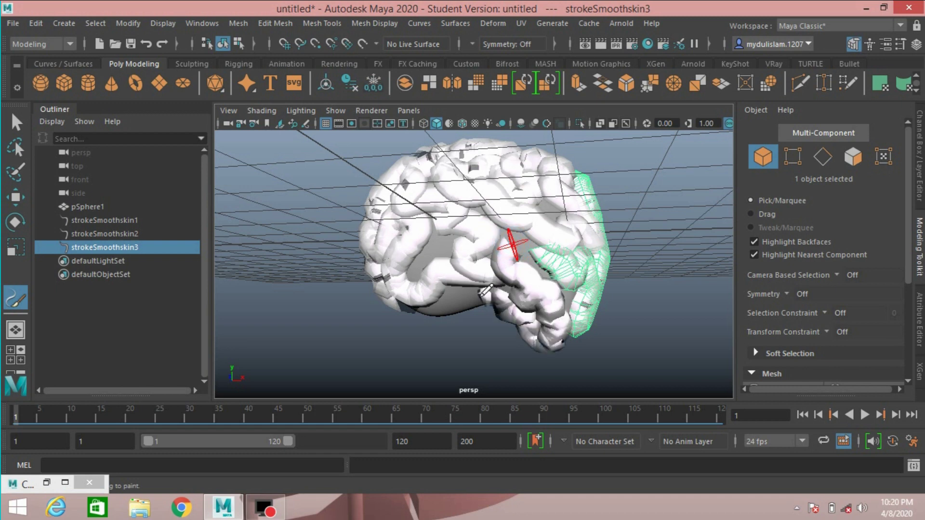
{"action": "mouse_move", "coordinate": [436, 304]}
{"action": "left_mouse_down"}
{"action": "mouse_move", "coordinate": [450, 236]}
{"action": "mouse_move", "coordinate": [428, 231]}
{"action": "mouse_move", "coordinate": [591, 241]}
{"action": "mouse_move", "coordinate": [597, 253]}
{"action": "mouse_move", "coordinate": [491, 197]}
{"action": "mouse_move", "coordinate": [455, 212]}
{"action": "mouse_move", "coordinate": [469, 248]}
{"action": "mouse_move", "coordinate": [496, 275]}
{"action": "mouse_move", "coordinate": [475, 289]}
{"action": "mouse_move", "coordinate": [484, 309]}
{"action": "mouse_move", "coordinate": [465, 316]}
{"action": "left_mouse_up"}
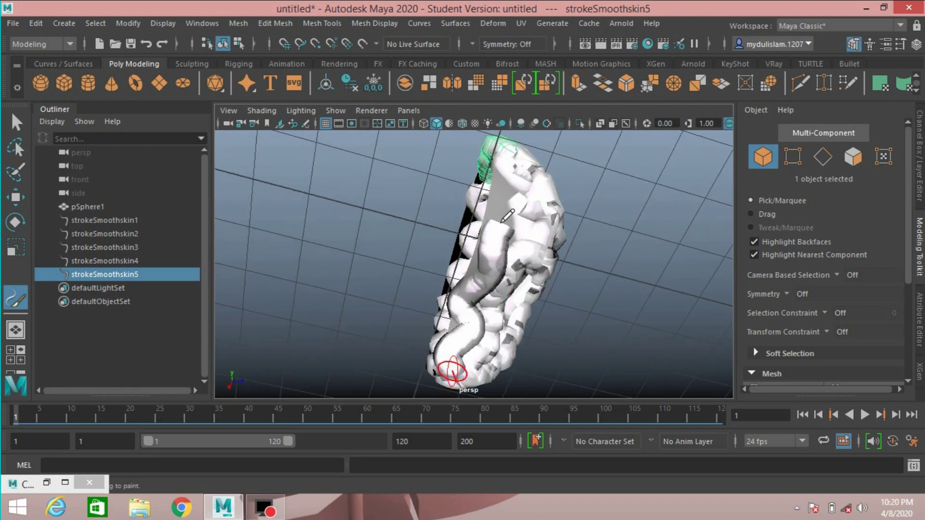
{"action": "mouse_move", "coordinate": [506, 180]}
{"action": "left_mouse_down"}
{"action": "mouse_move", "coordinate": [479, 262]}
{"action": "mouse_move", "coordinate": [424, 294]}
{"action": "mouse_move", "coordinate": [355, 298]}
{"action": "mouse_move", "coordinate": [320, 266]}
{"action": "mouse_move", "coordinate": [355, 250]}
{"action": "mouse_move", "coordinate": [305, 293]}
{"action": "mouse_move", "coordinate": [352, 270]}
{"action": "mouse_move", "coordinate": [458, 308]}
{"action": "mouse_move", "coordinate": [495, 299]}
{"action": "mouse_move", "coordinate": [428, 287]}
{"action": "left_mouse_up"}
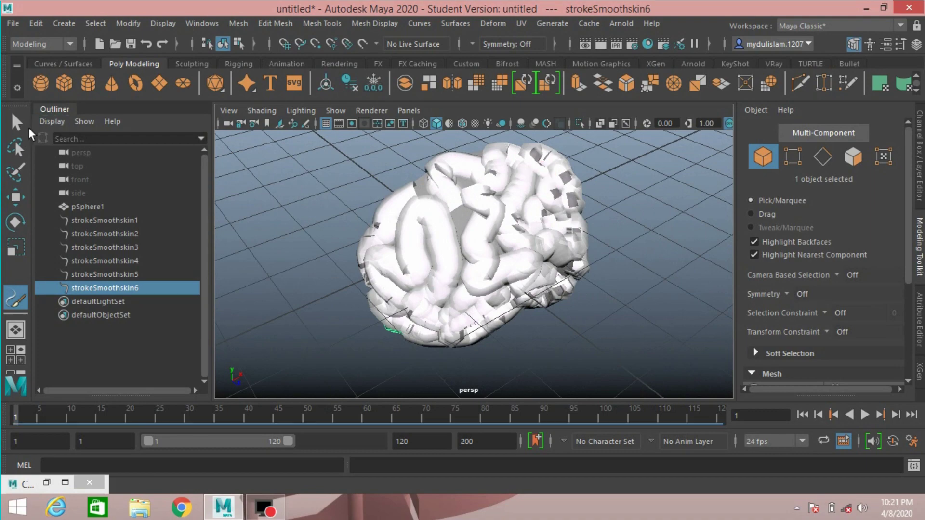
Select all six smoothskin strokes and convert them from Paint Effects to polygons
{"action": "left_click", "coordinate": [27, 128]}
{"action": "left_click_drag", "start_coordinate": [405, 241], "coordinate": [422, 247], "text": "alt"}
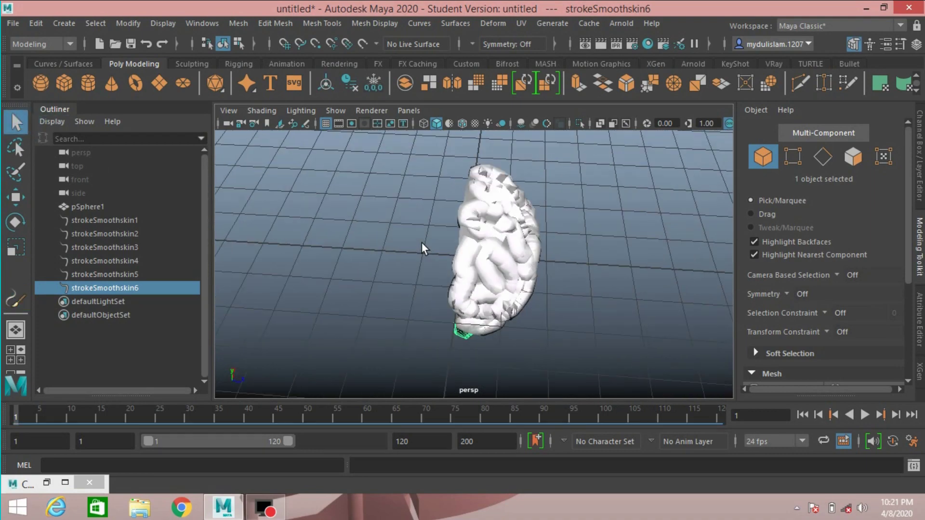
{"action": "left_click_drag", "start_coordinate": [385, 159], "coordinate": [388, 309]}
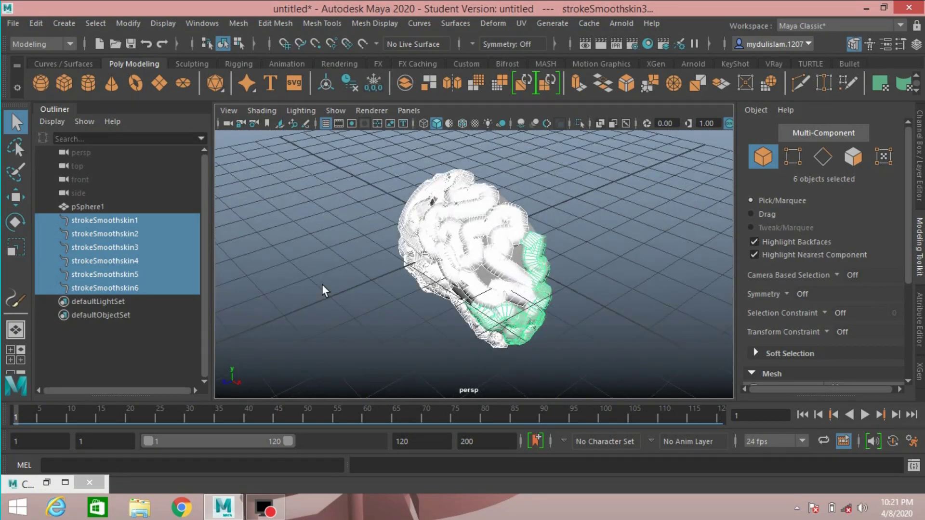
{"action": "left_click", "coordinate": [128, 24]}
{"action": "mouse_move", "coordinate": [239, 357]}
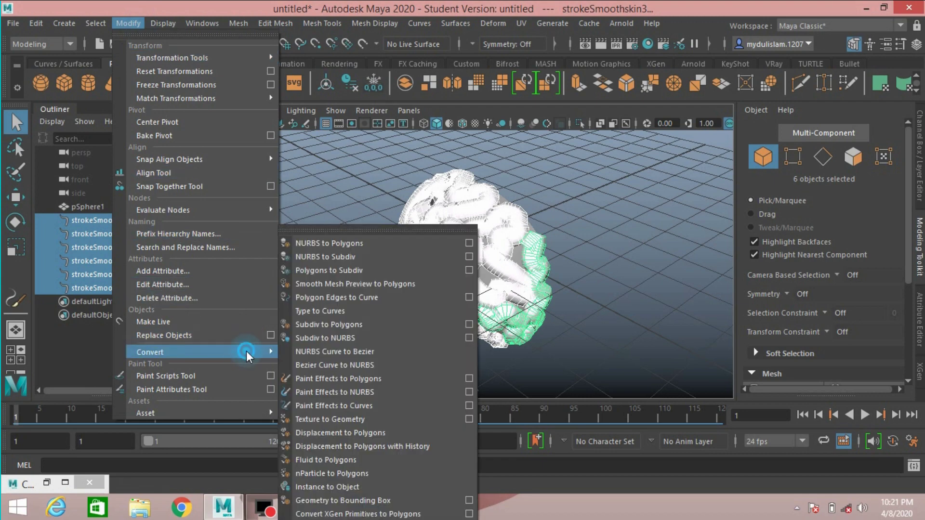
{"action": "left_click", "coordinate": [321, 378]}
Add the half sphere mesh to the selected converted stroke meshes and combine them all into one mesh
{"action": "left_click_drag", "start_coordinate": [389, 342], "coordinate": [317, 323], "text": "alt"}
{"action": "left_click", "coordinate": [303, 185], "text": "shift"}
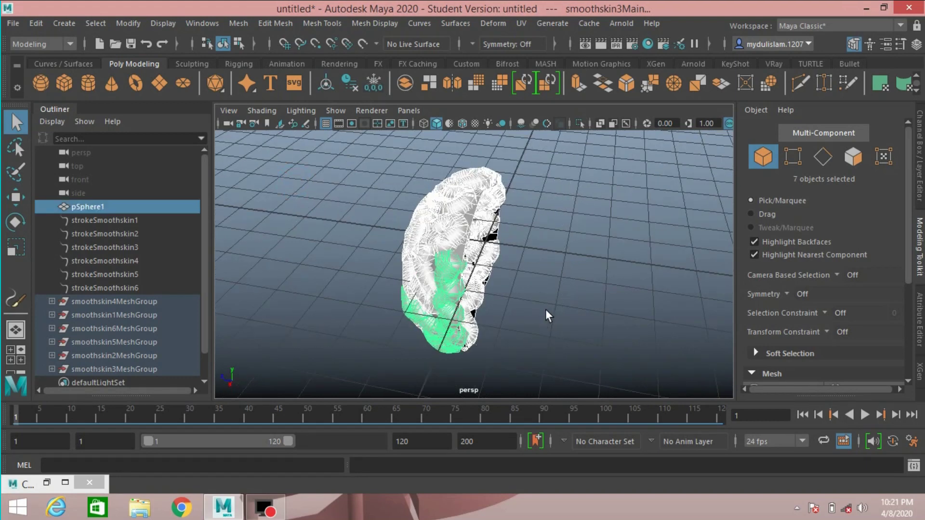
{"action": "left_click_drag", "start_coordinate": [546, 310], "coordinate": [382, 313], "text": "alt"}
{"action": "left_click", "coordinate": [238, 23]}
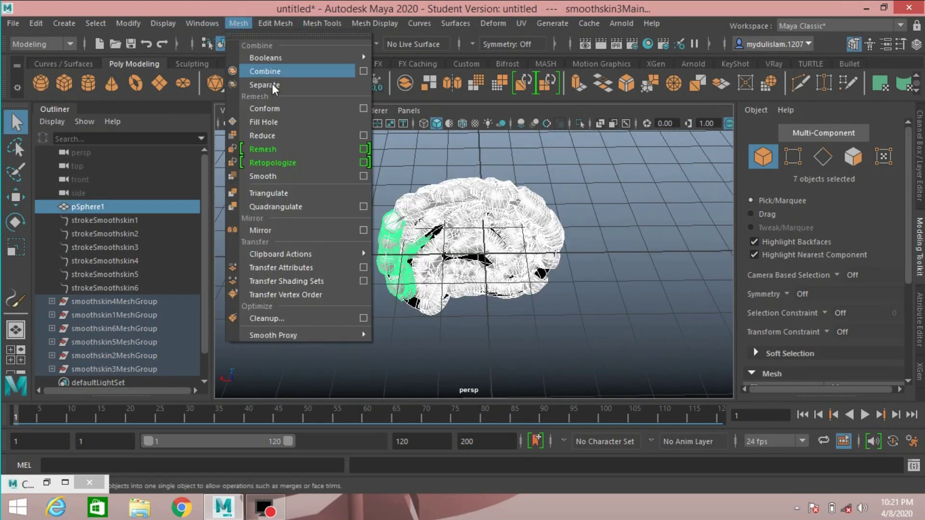
{"action": "left_click", "coordinate": [263, 70]}
Delete the construction history of the combined brain half
{"action": "key", "text": "e"}
{"action": "left_click", "coordinate": [43, 22]}
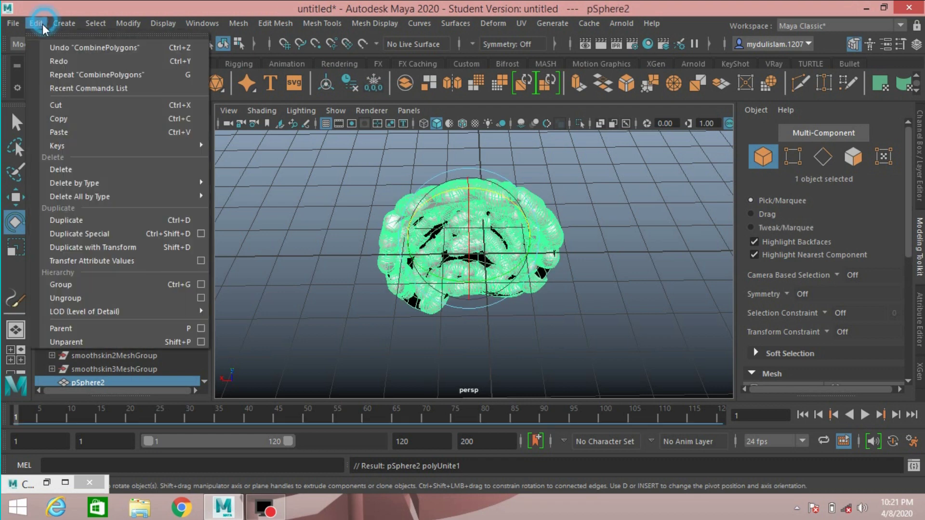
{"action": "mouse_move", "coordinate": [154, 185]}
{"action": "left_click", "coordinate": [249, 188]}
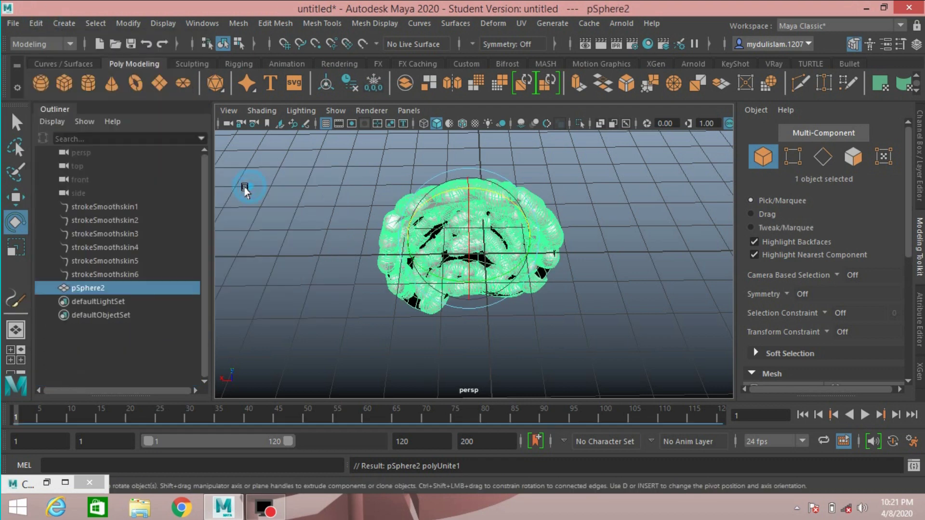
Delete the six leftover smoothskin stroke objects, keeping the combined mesh
{"action": "left_click_drag", "start_coordinate": [303, 217], "coordinate": [258, 231], "text": "alt"}
{"action": "left_click", "coordinate": [113, 207]}
{"action": "left_click_drag", "start_coordinate": [112, 209], "coordinate": [115, 269]}
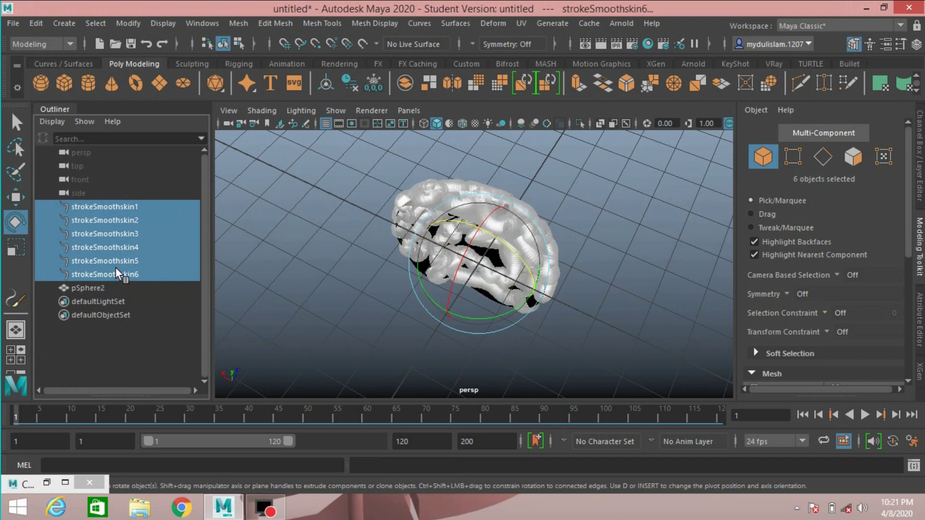
{"action": "key", "text": "Delete"}
Reselect the combined brain half and turn on two-sided lighting so its black faces are shaded
{"action": "left_click", "coordinate": [453, 251]}
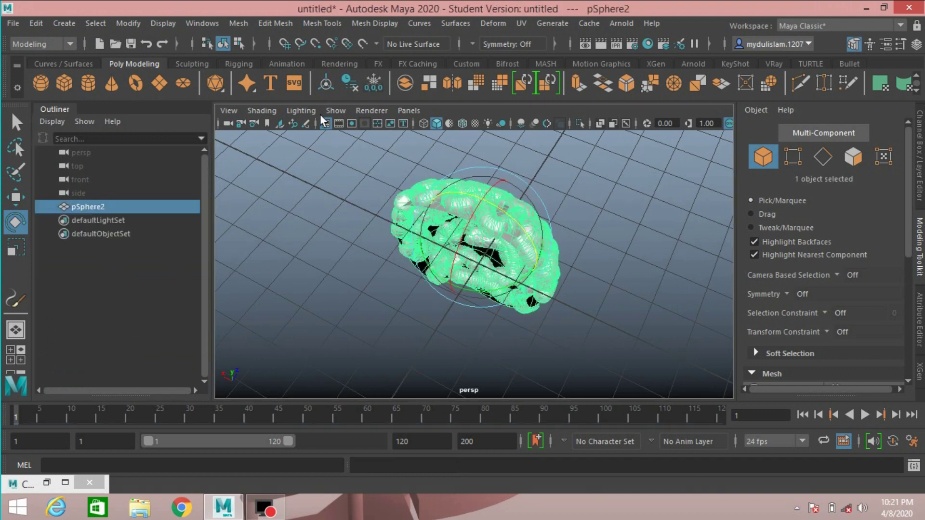
{"action": "left_click", "coordinate": [302, 111]}
{"action": "left_click", "coordinate": [330, 205]}
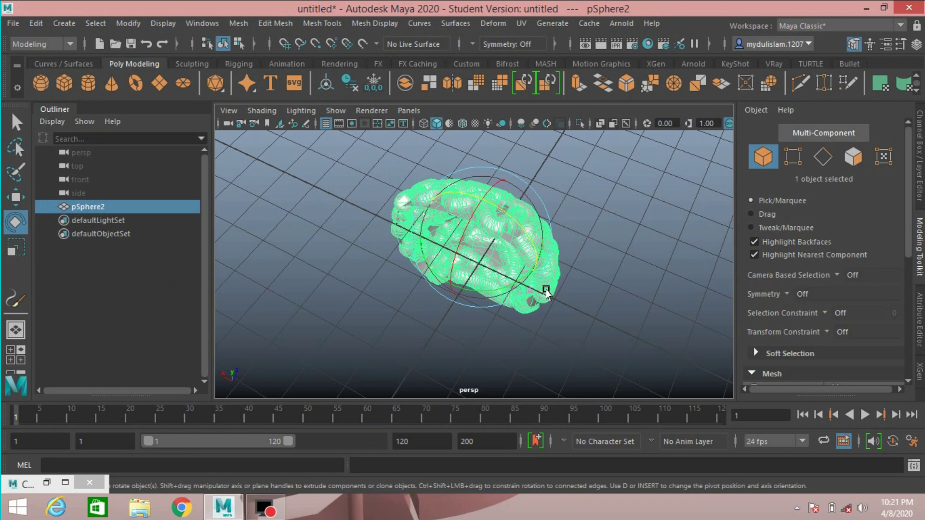
Assign a new Phong material to the combined brain half
{"action": "left_click_drag", "start_coordinate": [558, 289], "coordinate": [406, 263], "text": "alt"}
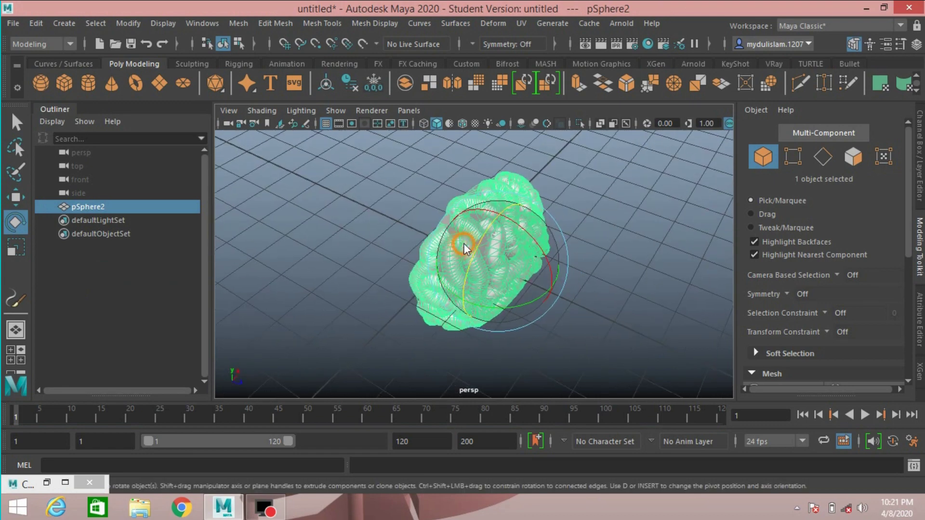
{"action": "right_click_drag", "start_coordinate": [464, 244], "coordinate": [434, 479]}
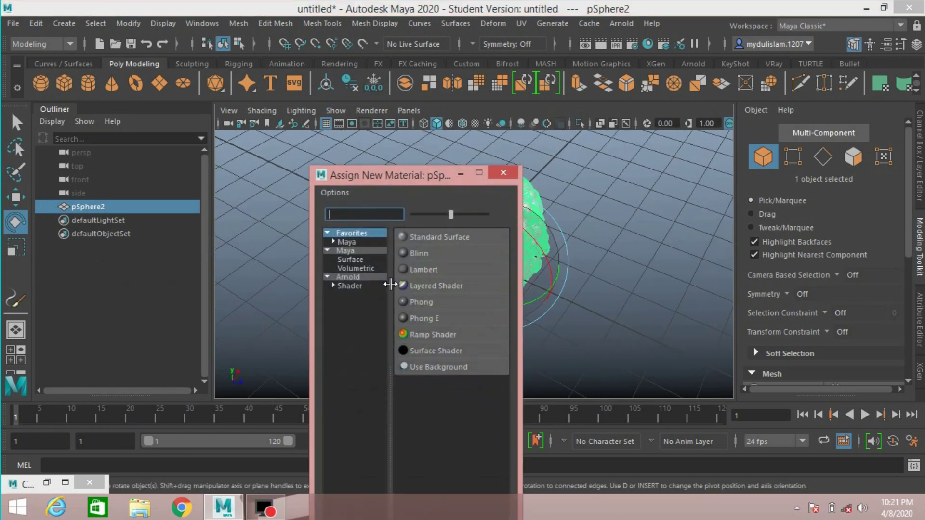
{"action": "left_click", "coordinate": [418, 303]}
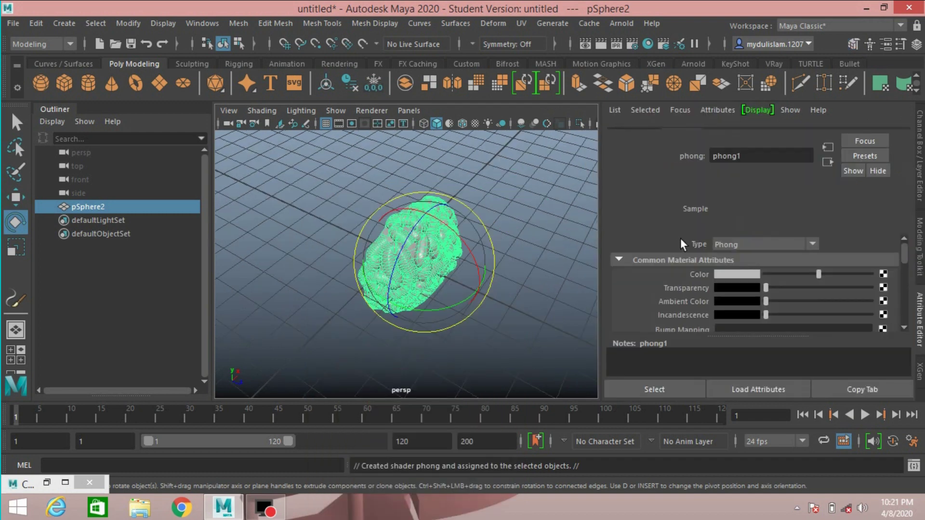
Set the Phong material's color to light pink with hue 360, saturation 0.692 and value 1, and return to the object's channel attributes
{"action": "left_click", "coordinate": [738, 136]}
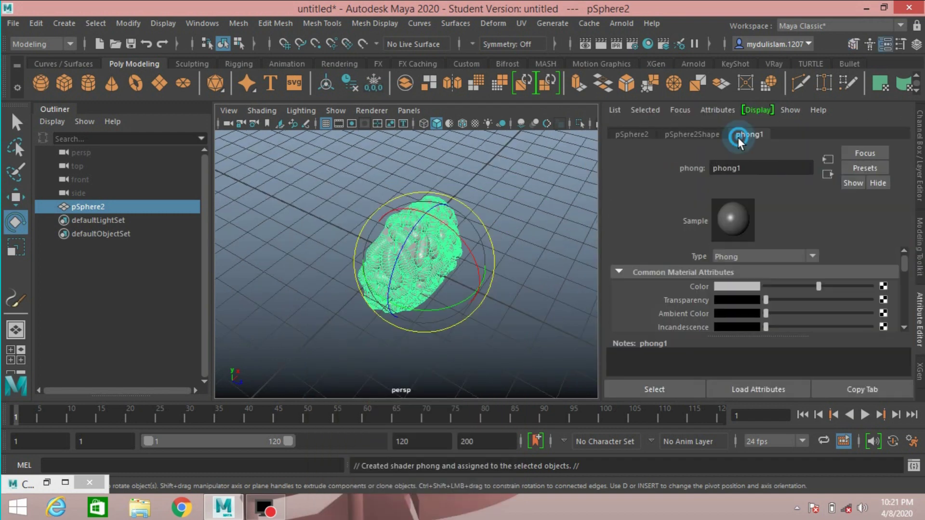
{"action": "left_click", "coordinate": [736, 286]}
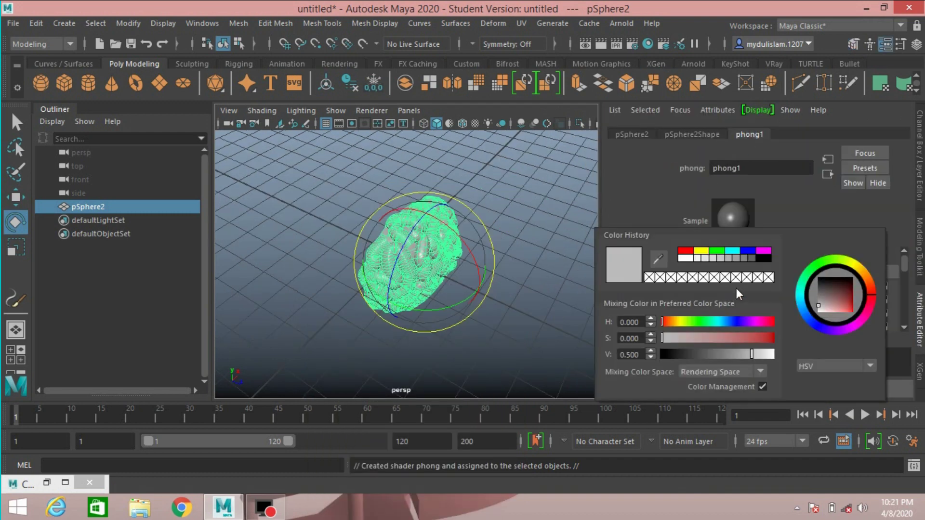
{"action": "left_click", "coordinate": [738, 338]}
{"action": "left_click", "coordinate": [753, 356]}
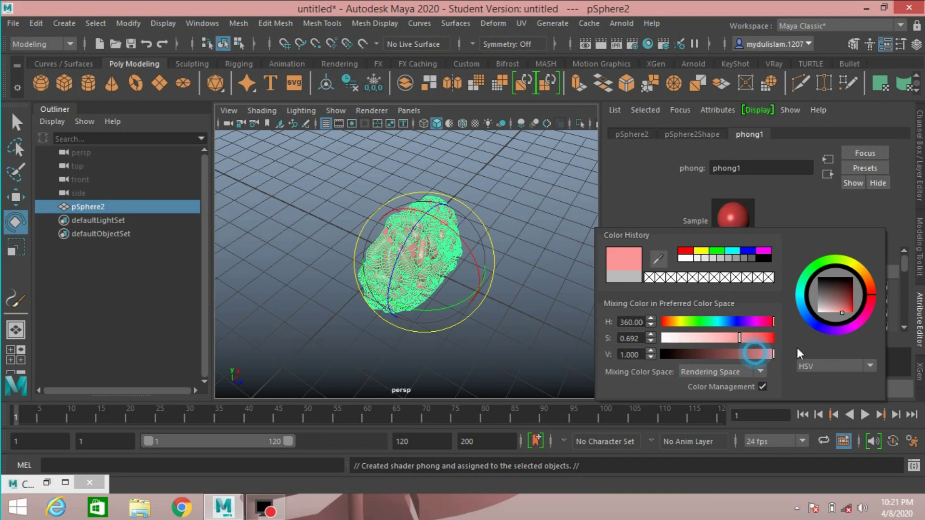
{"action": "key", "text": "ctrl+a"}
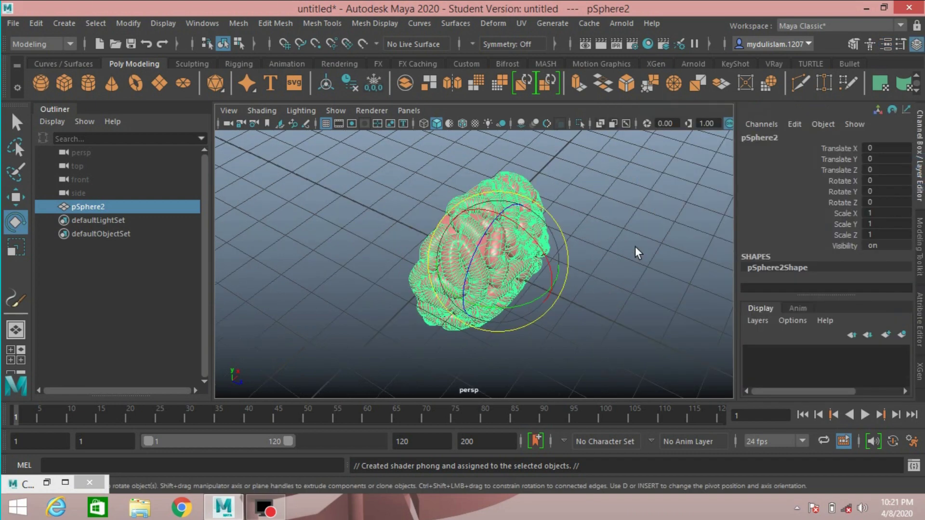
Move the brain half's pivot to its flat inner side, snapping it to a vertex
{"action": "left_click_drag", "start_coordinate": [577, 246], "coordinate": [654, 247], "text": "alt"}
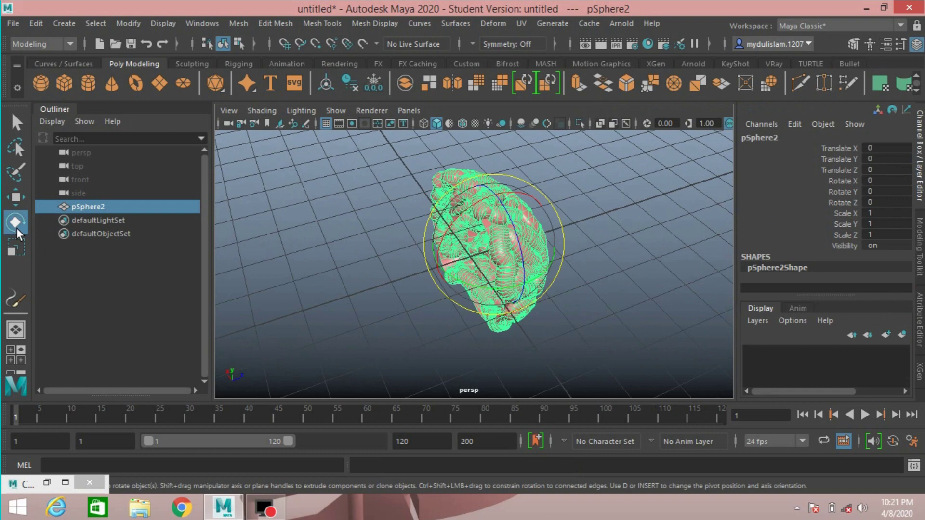
{"action": "key", "text": "w"}
{"action": "left_click_drag", "start_coordinate": [457, 246], "coordinate": [484, 247], "text": "alt"}
{"action": "scroll", "coordinate": [484, 246], "scroll_direction": "up", "scroll_amount": 3}
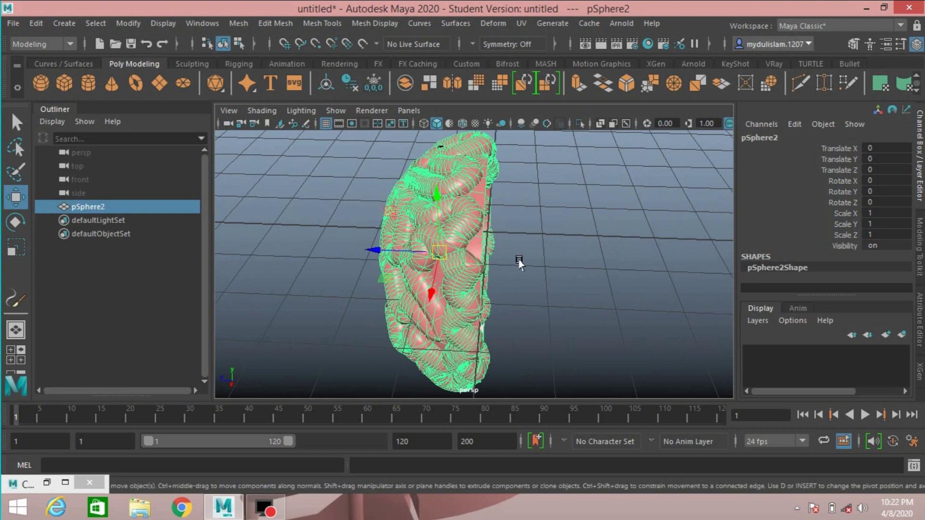
{"action": "key", "text": "d"}
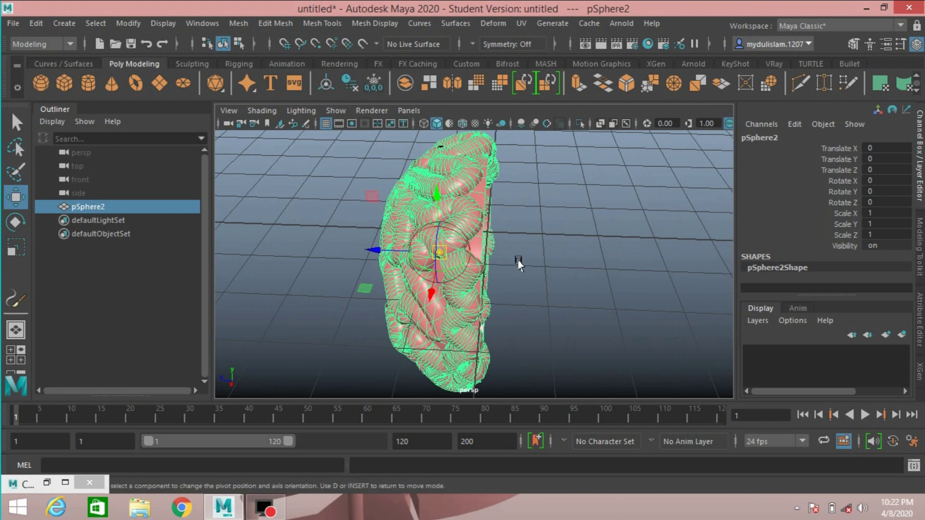
{"action": "key", "text": "v"}
{"action": "left_click_drag", "start_coordinate": [436, 250], "coordinate": [484, 243]}
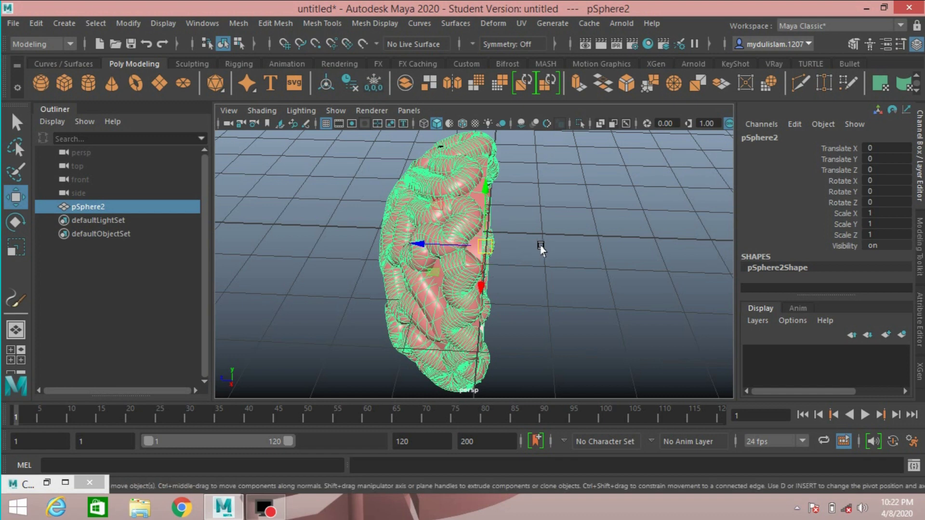
Mirror the brain half as a copy across its object Z axis, combined with the original and with border vertices merged
{"action": "left_click", "coordinate": [227, 19]}
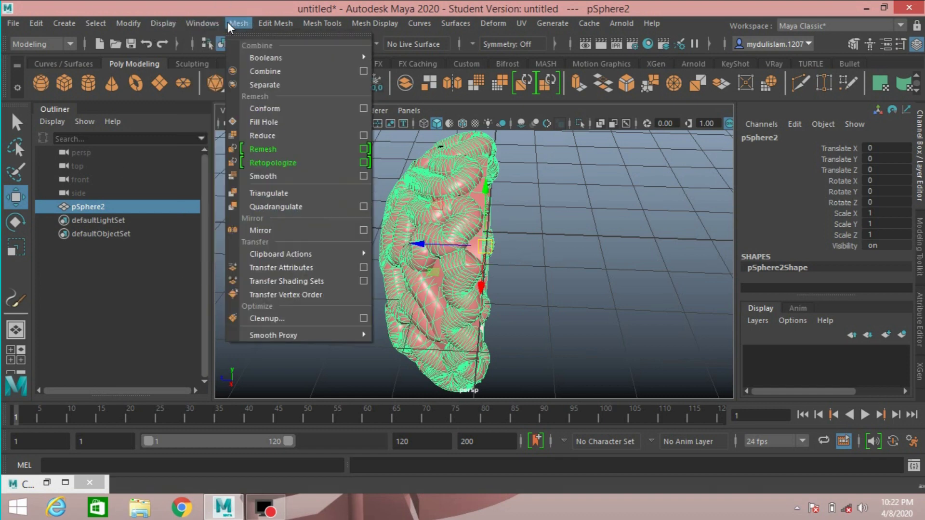
{"action": "left_click", "coordinate": [363, 230]}
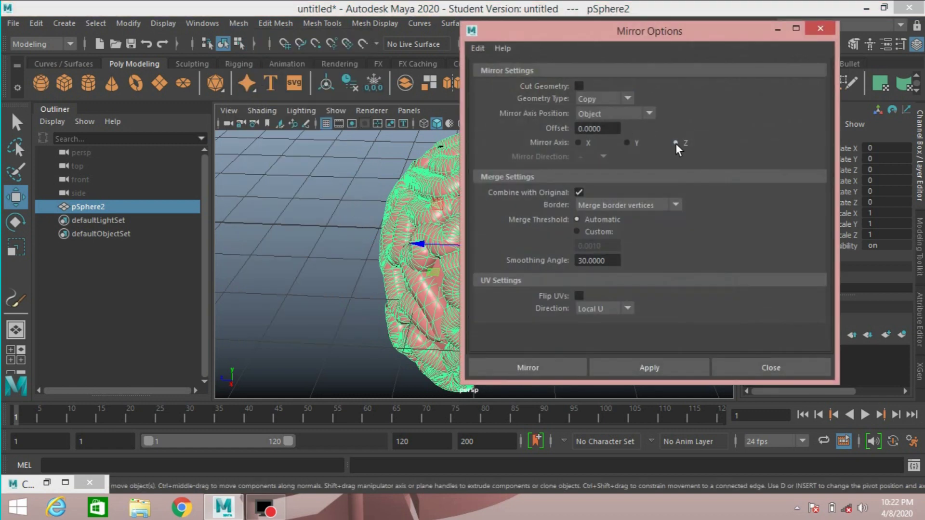
{"action": "left_click", "coordinate": [527, 366]}
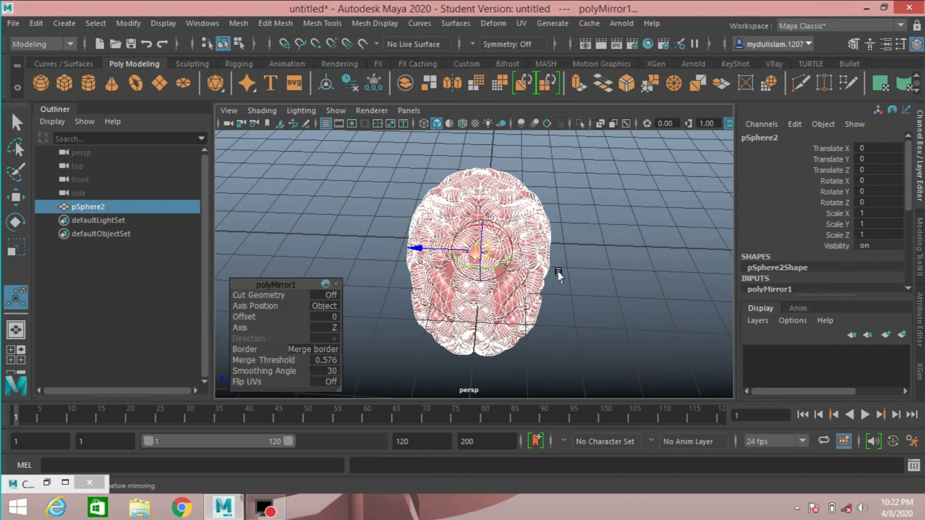
Select the mirrored brain mesh and delete its construction history
{"action": "left_click_drag", "start_coordinate": [559, 277], "coordinate": [437, 236], "text": "alt"}
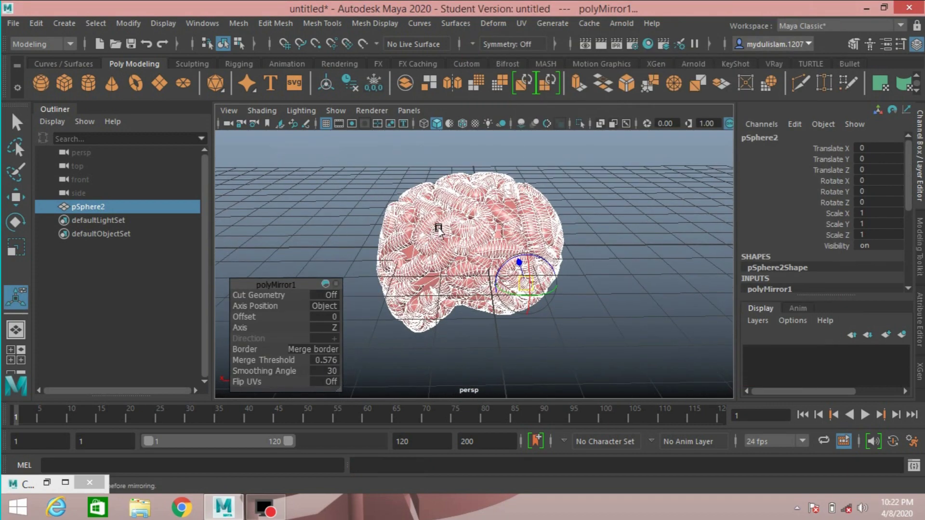
{"action": "left_click", "coordinate": [437, 232]}
{"action": "left_click", "coordinate": [37, 24]}
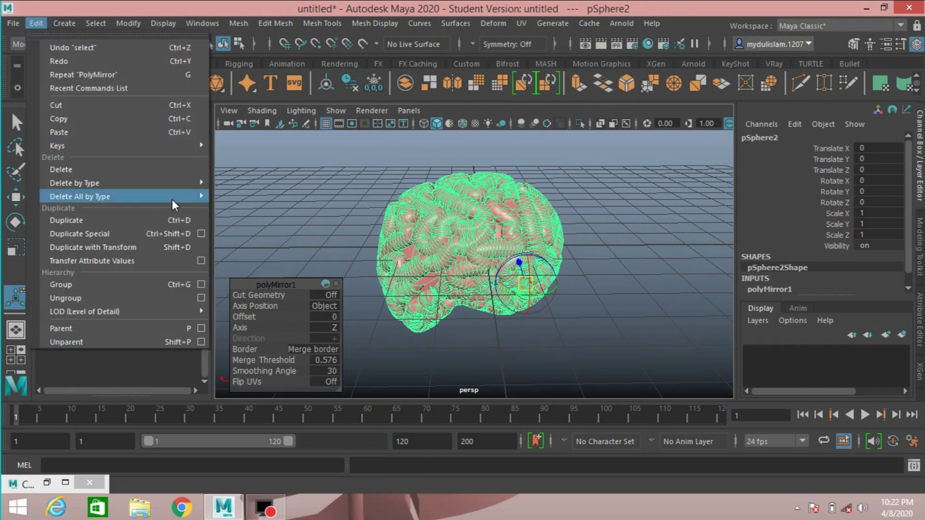